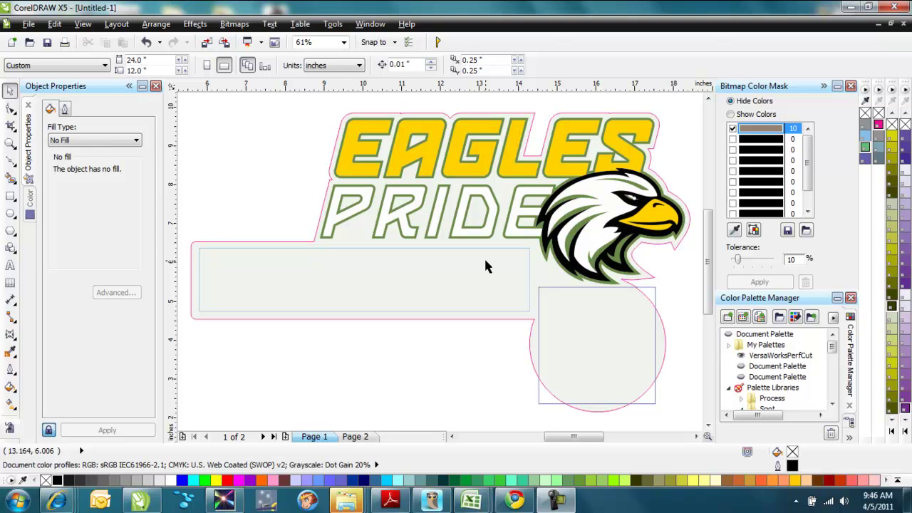
- Check the outlines of the cut contour, name rectangle and number circle, then zoom out
left_click(428, 112)
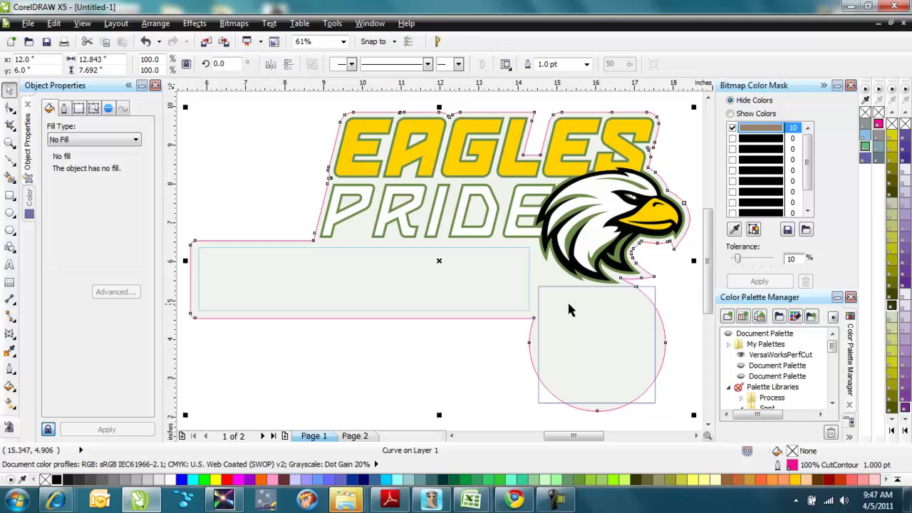
left_click(492, 245)
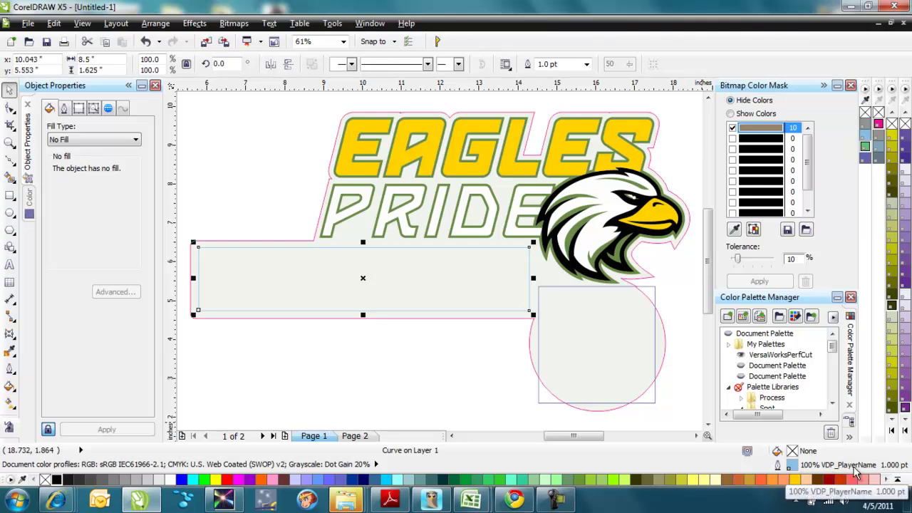
left_click(590, 285)
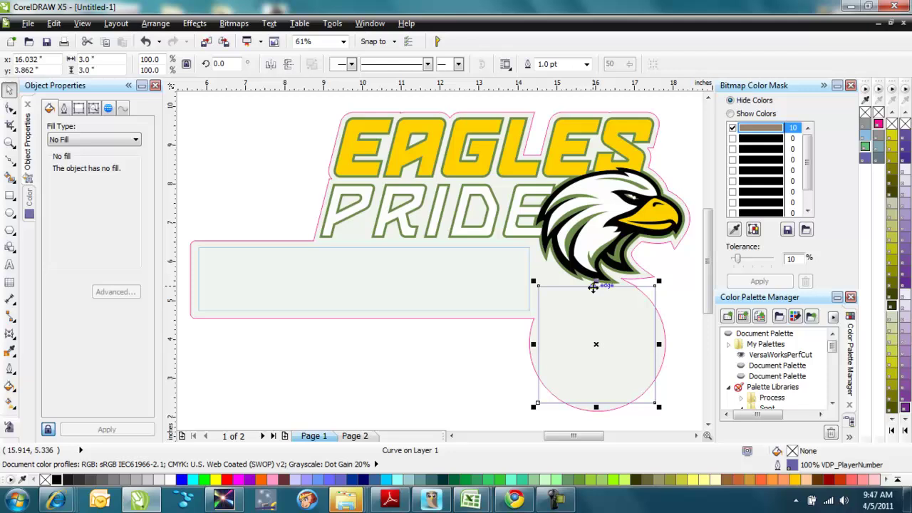
left_click(408, 332)
scroll(408, 335, "down", 2)
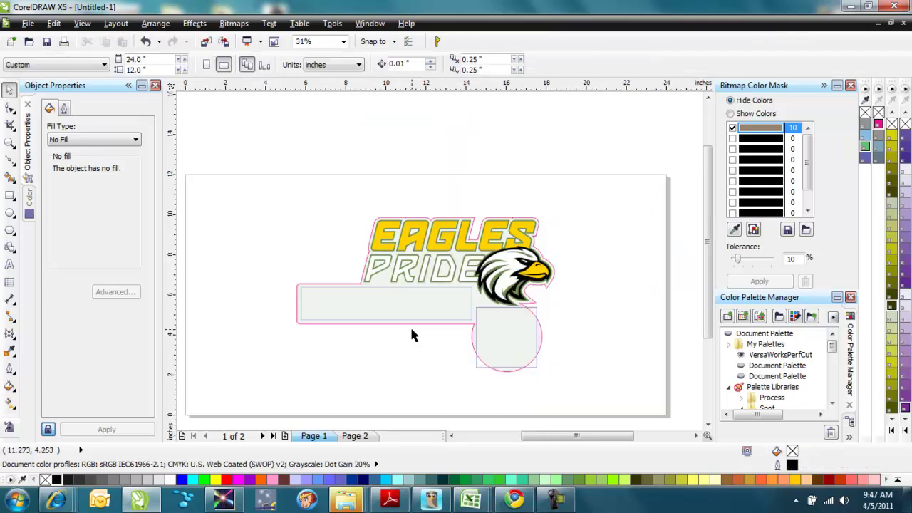
- Marquee-select the 11 design objects and export them as EPS over Eagles Pride_VDP with default options
left_click_drag(256, 156, 593, 403)
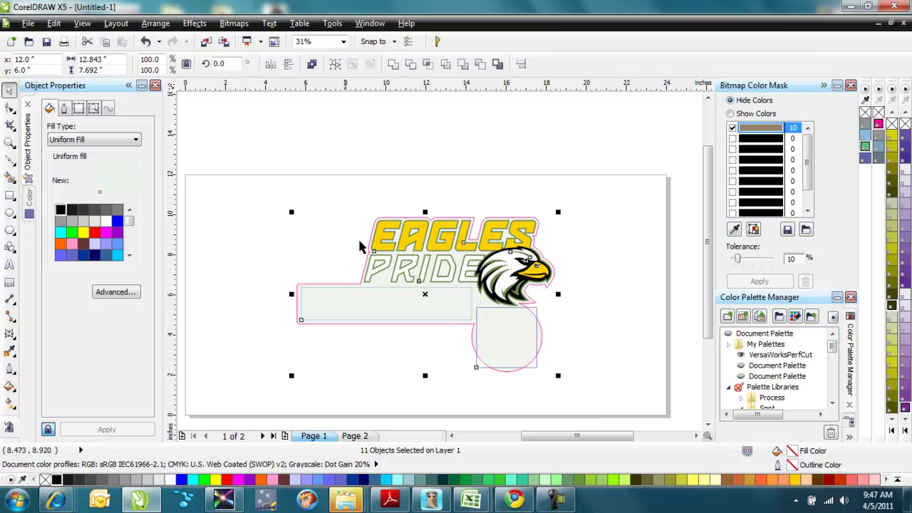
left_click(27, 24)
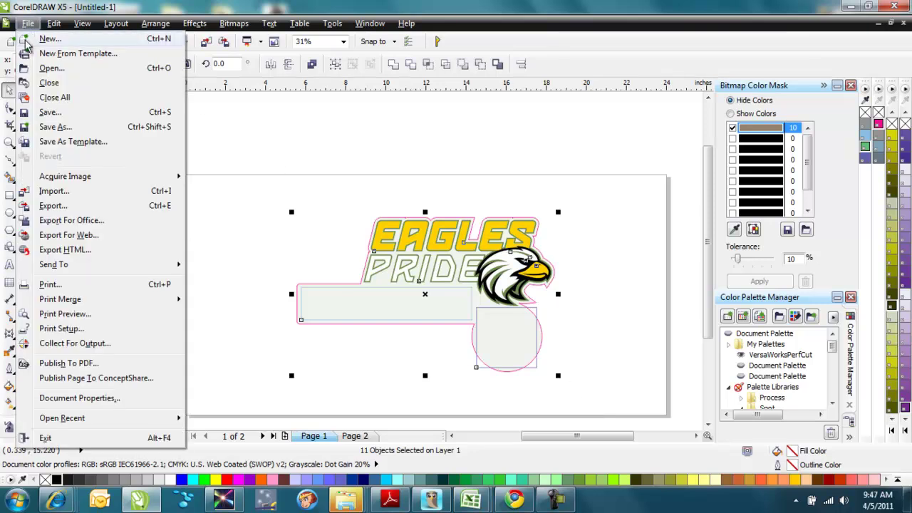
left_click(56, 207)
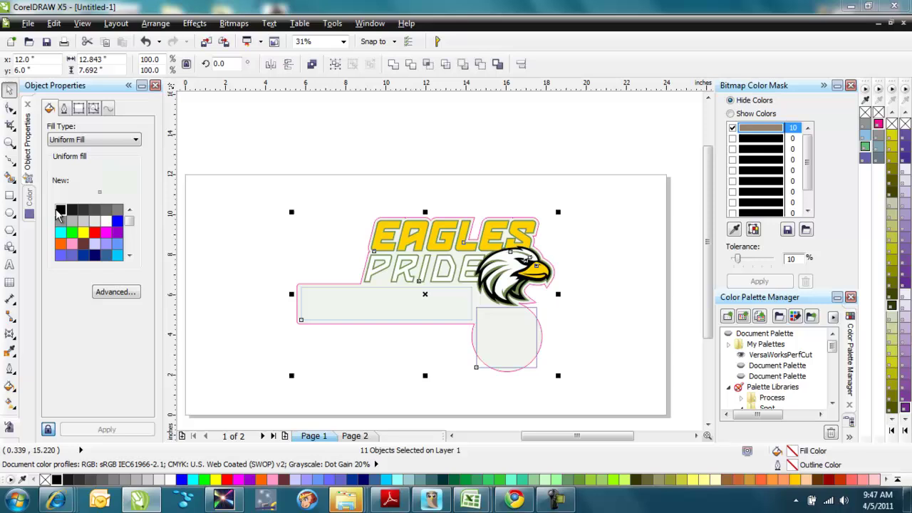
left_click(552, 251)
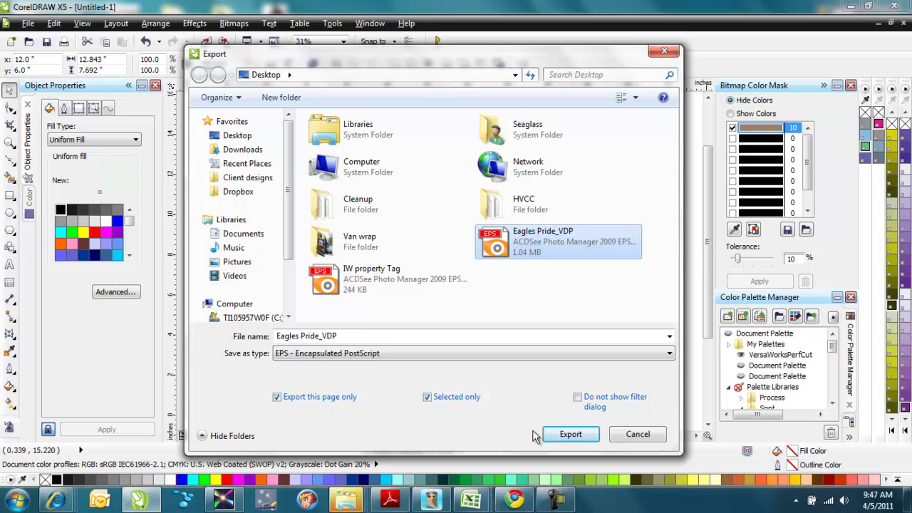
left_click(568, 434)
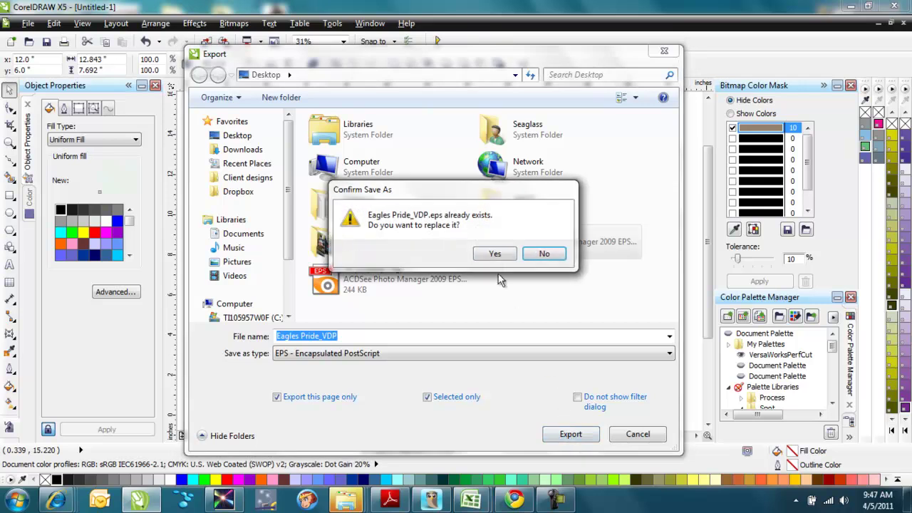
left_click(495, 257)
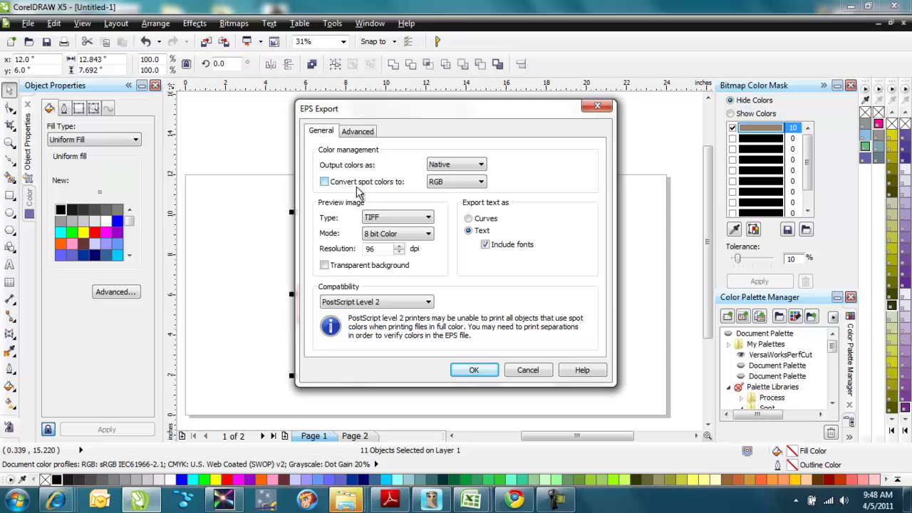
left_click(474, 371)
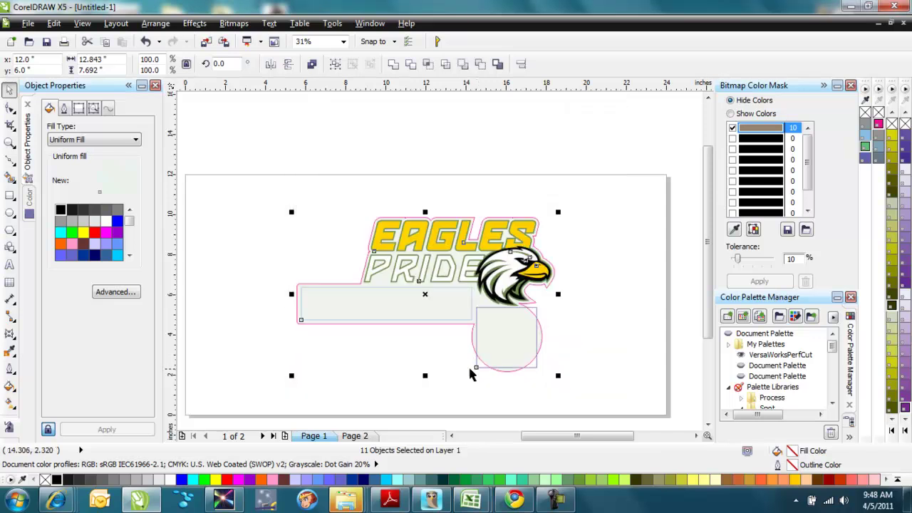
- Go to page 2, zoom to the property tag, and check its rounded outline and serial-number box
left_click(383, 380)
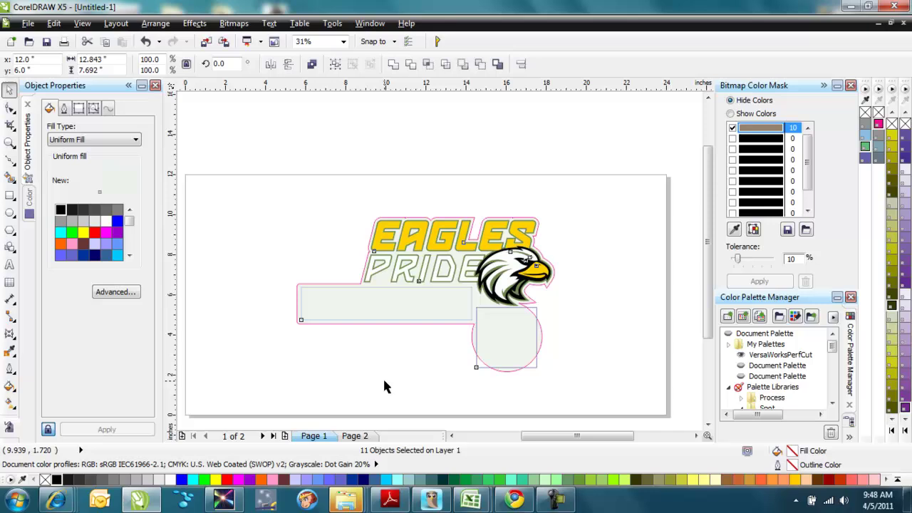
left_click(369, 436)
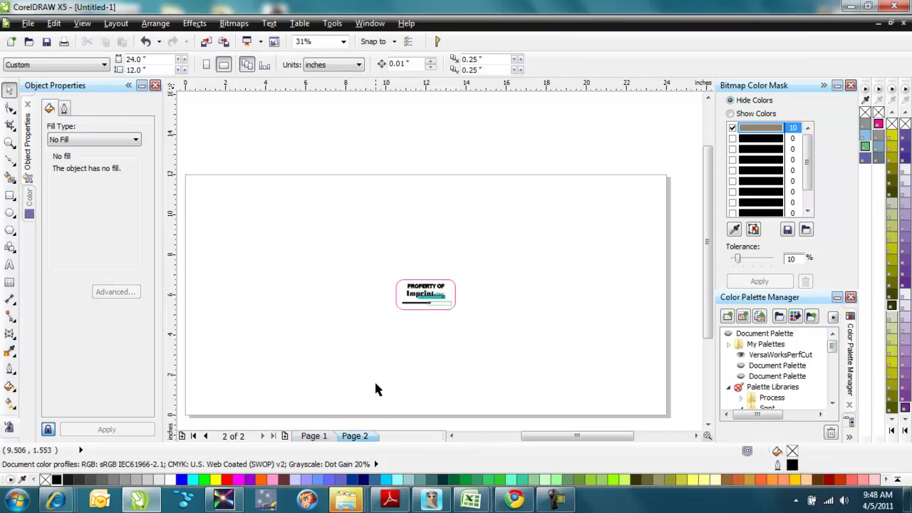
key("F4")
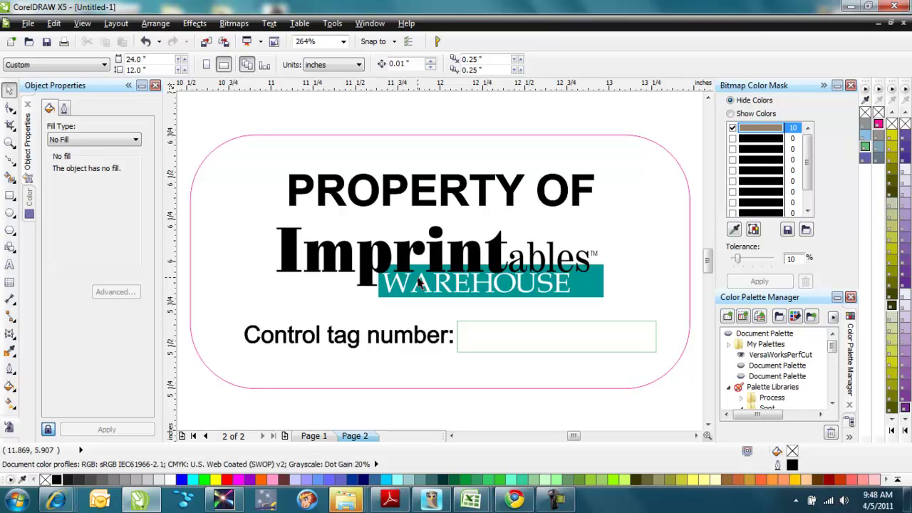
left_click(450, 134)
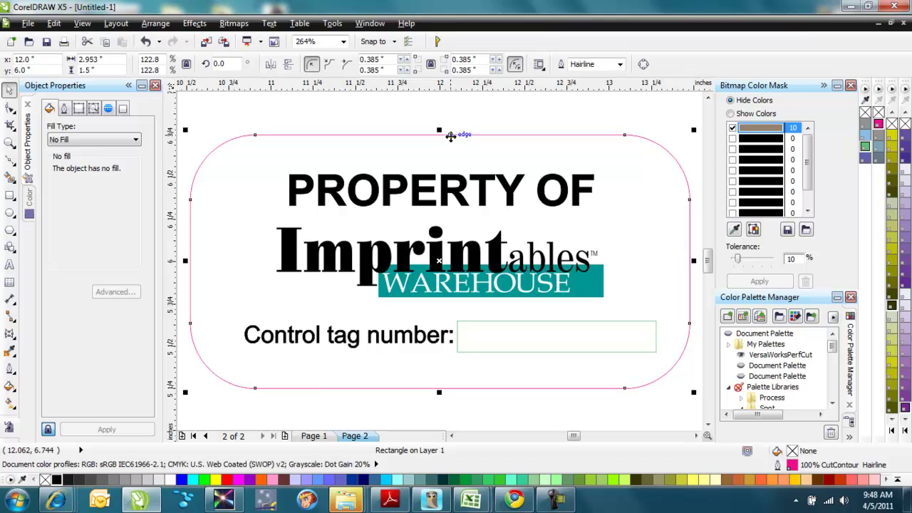
left_click(482, 320)
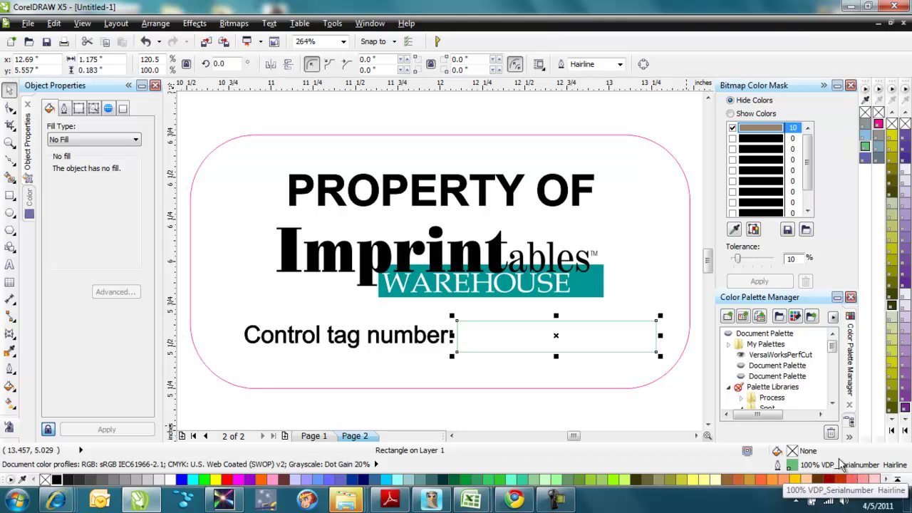
left_click(329, 122)
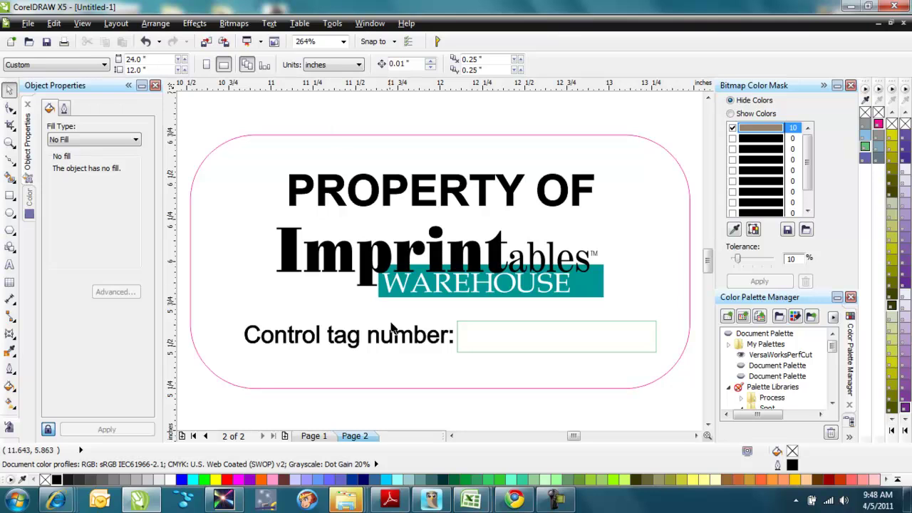
- Save the Eagles workbook as CSV (Comma delimited), overwriting Eagles.csv and keeping CSV format
right_click(465, 503)
key("Escape")
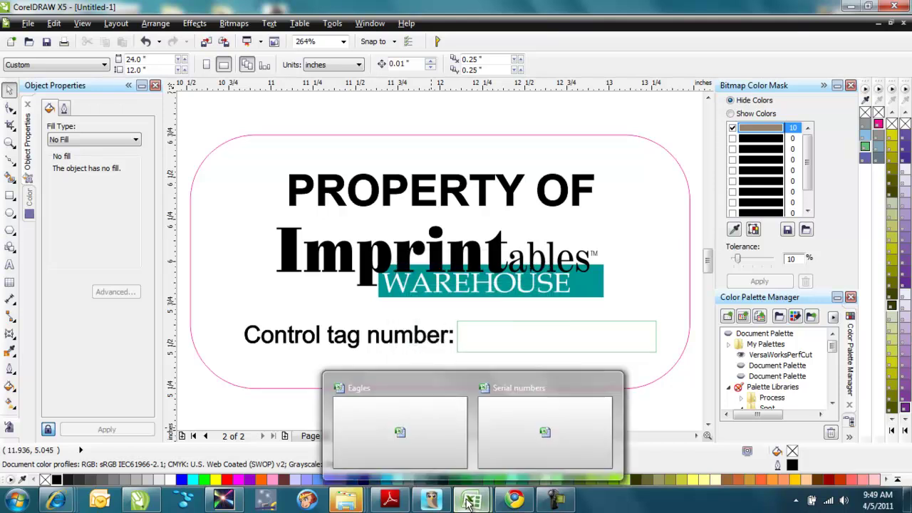
left_click(417, 437)
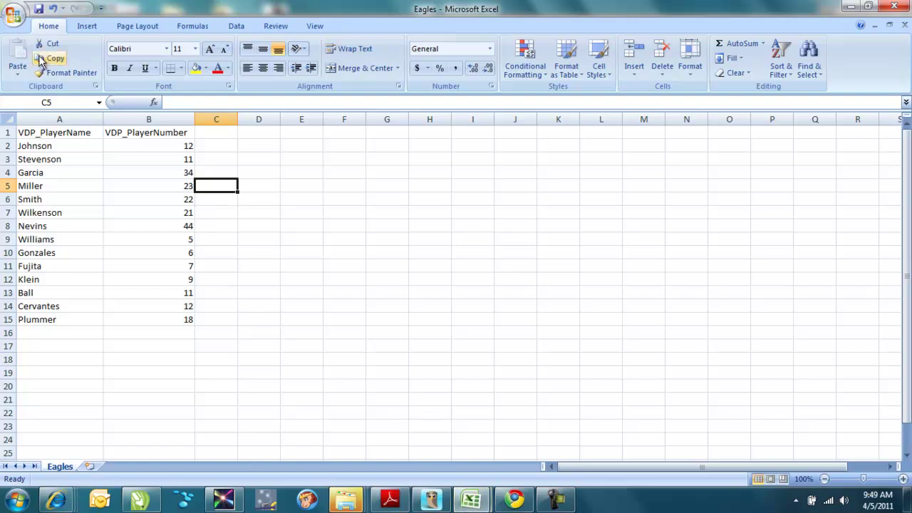
left_click(14, 15)
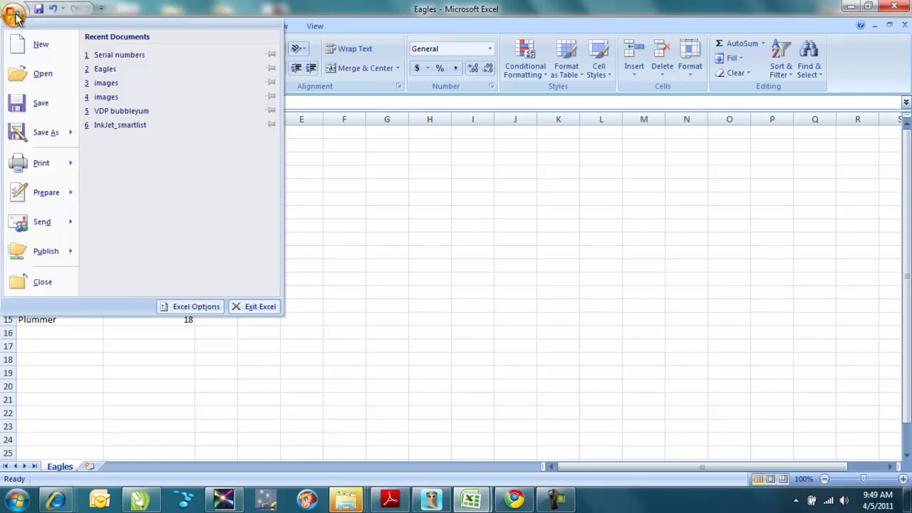
left_click(52, 133)
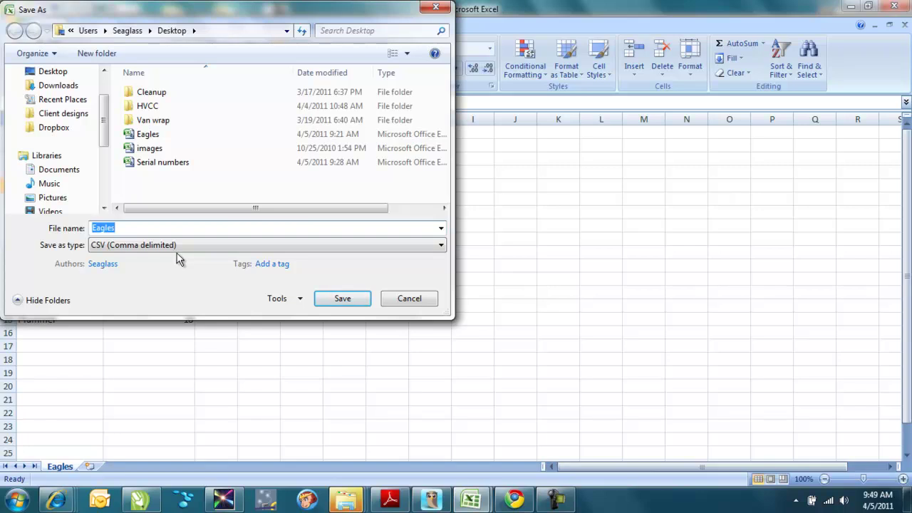
left_click(330, 306)
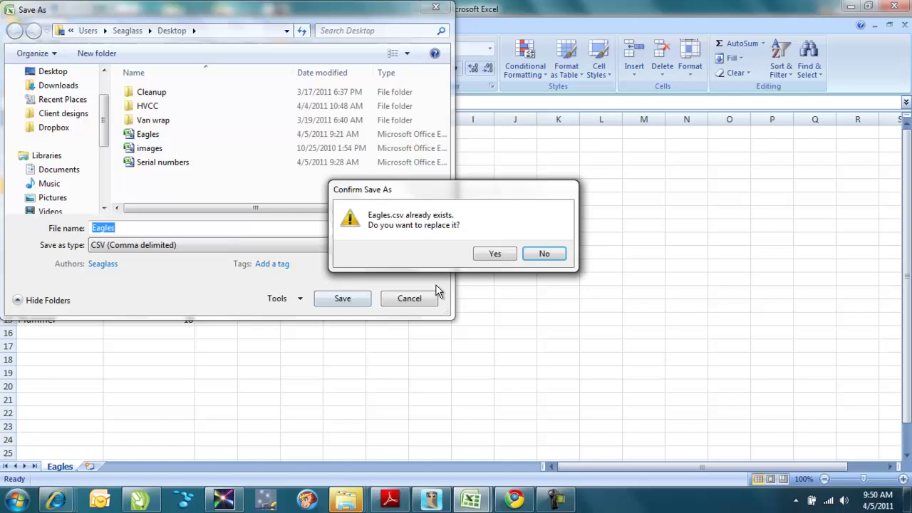
left_click(494, 254)
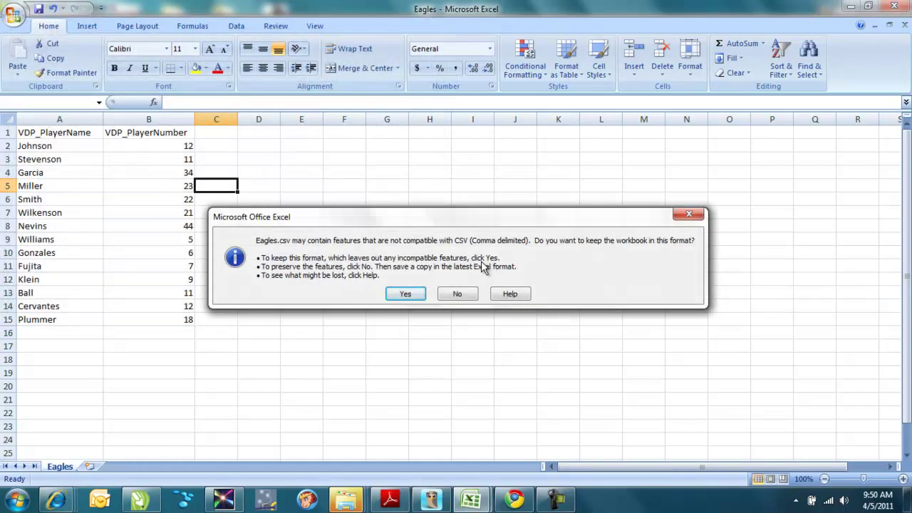
left_click(404, 295)
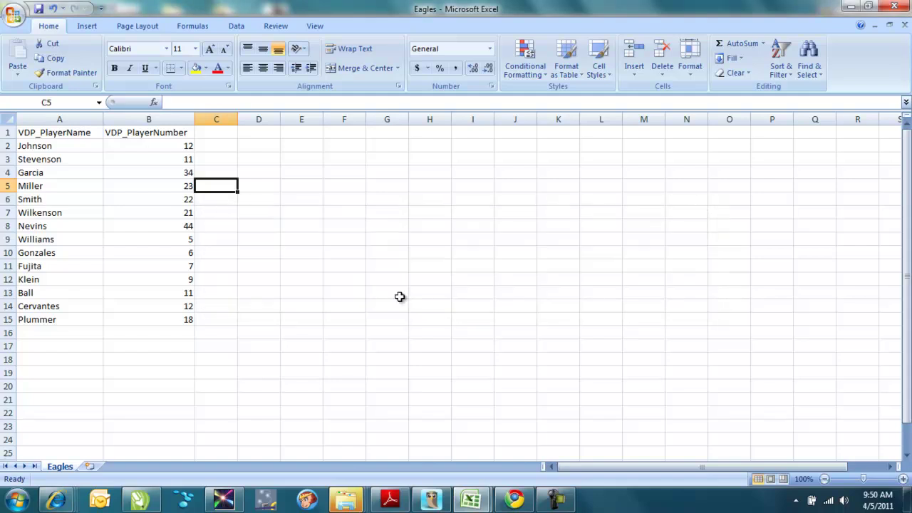
- Fill C2:C24 of the Serial numbers sheet with 12 through 34, then switch to VersaWorks
left_click(470, 499)
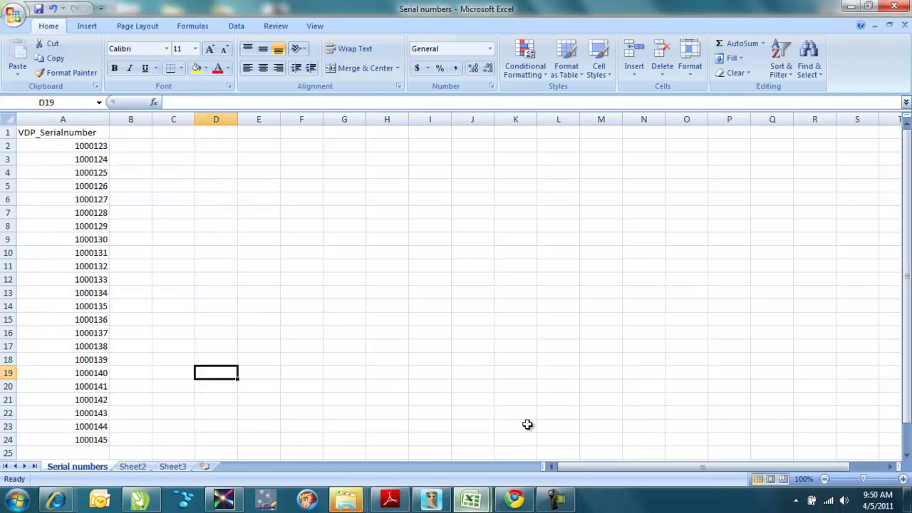
left_click(527, 424)
left_click(168, 145)
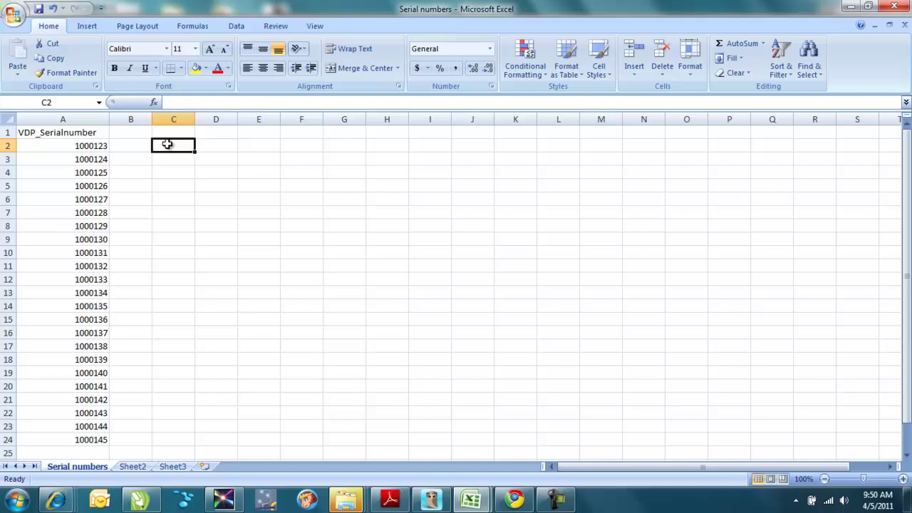
type("12")
key("Return")
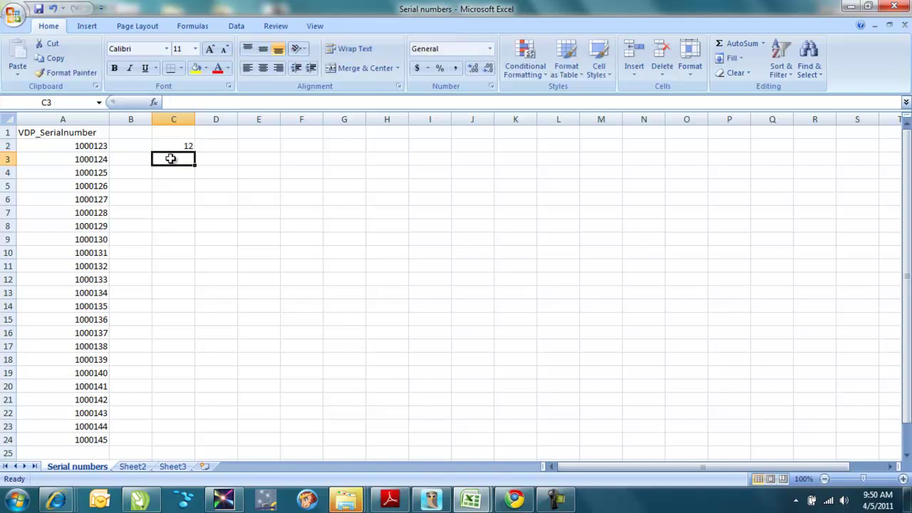
type("13")
key("Escape")
left_click(184, 146)
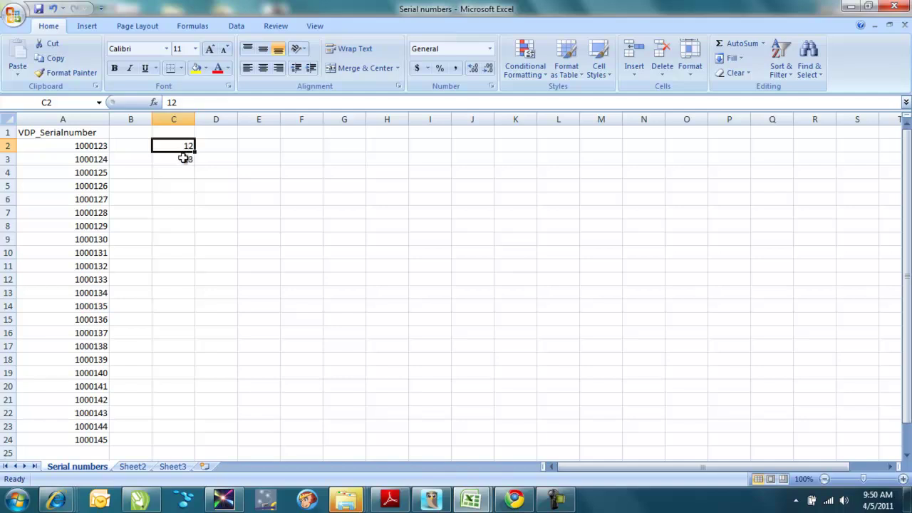
left_click_drag(185, 148, 184, 157)
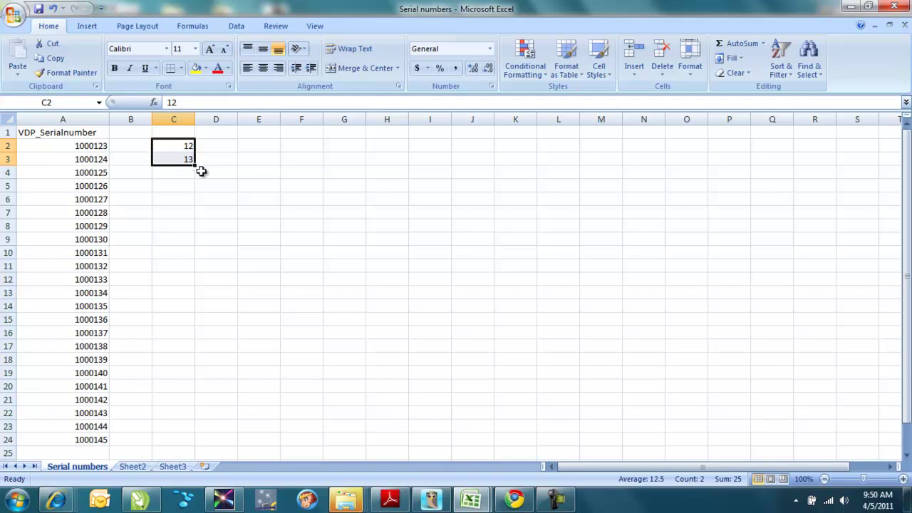
left_click_drag(197, 165, 196, 447)
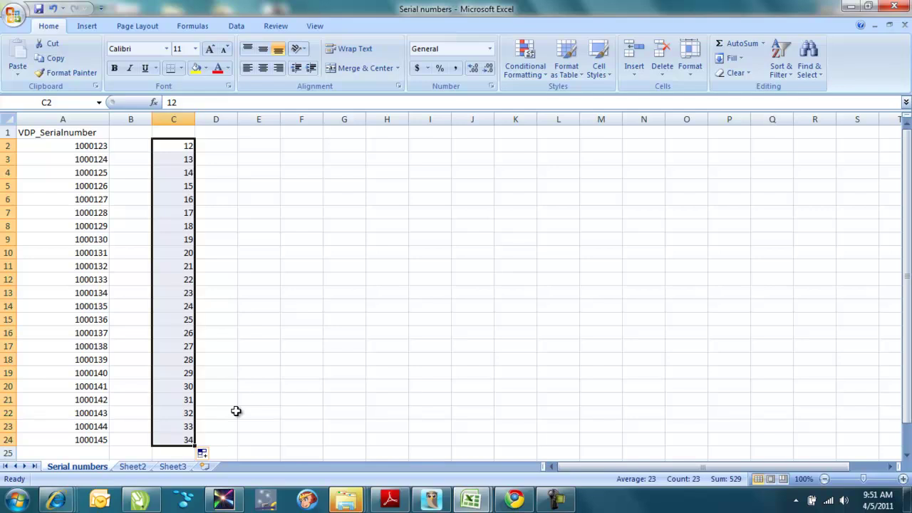
left_click(226, 502)
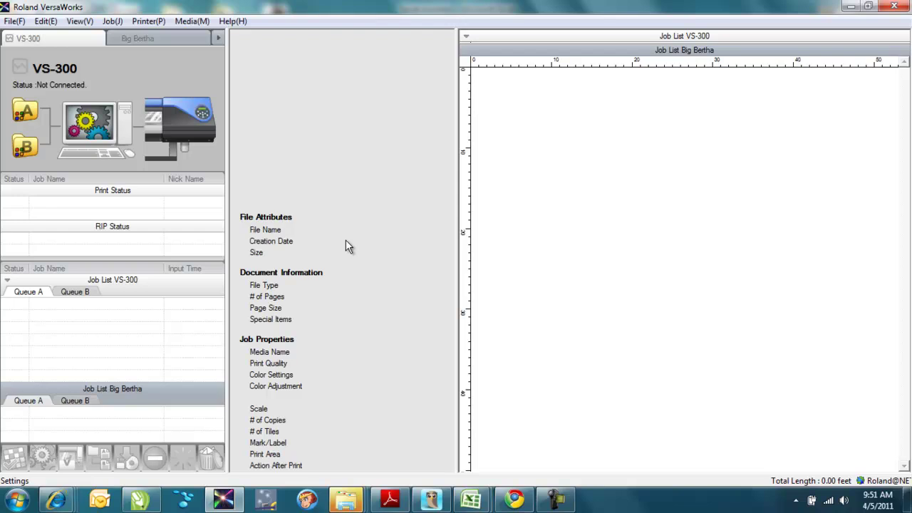
- Add Eagles Pride_VDP.eps from the Desktop as a job in the VS-300's Queue A
left_click(14, 21)
left_click(31, 39)
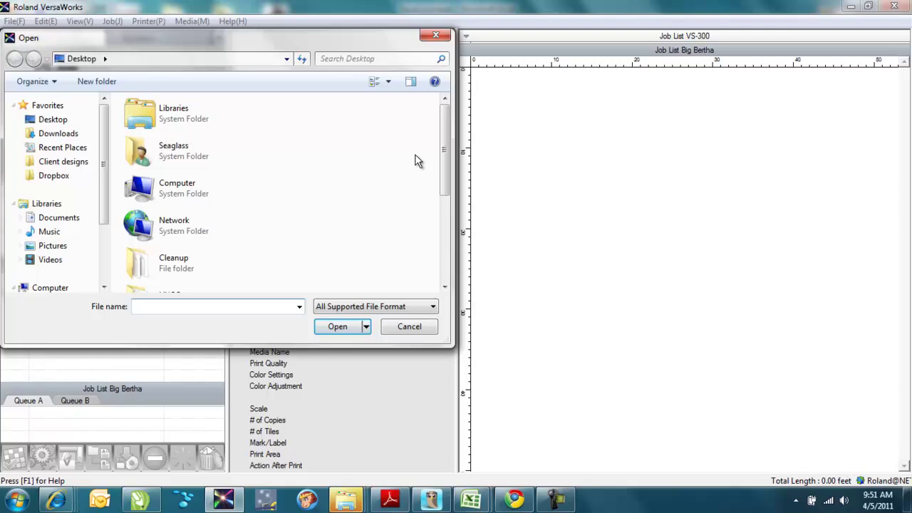
left_click_drag(441, 136, 423, 232)
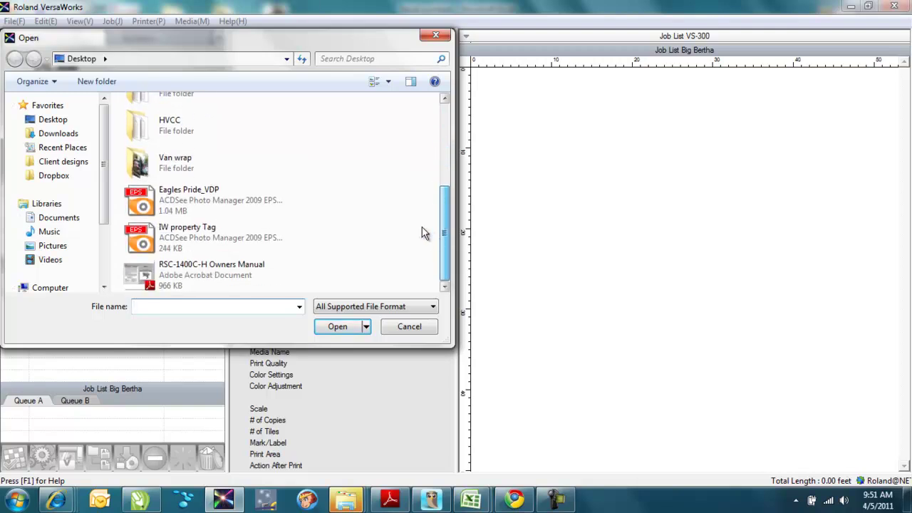
left_click(190, 193)
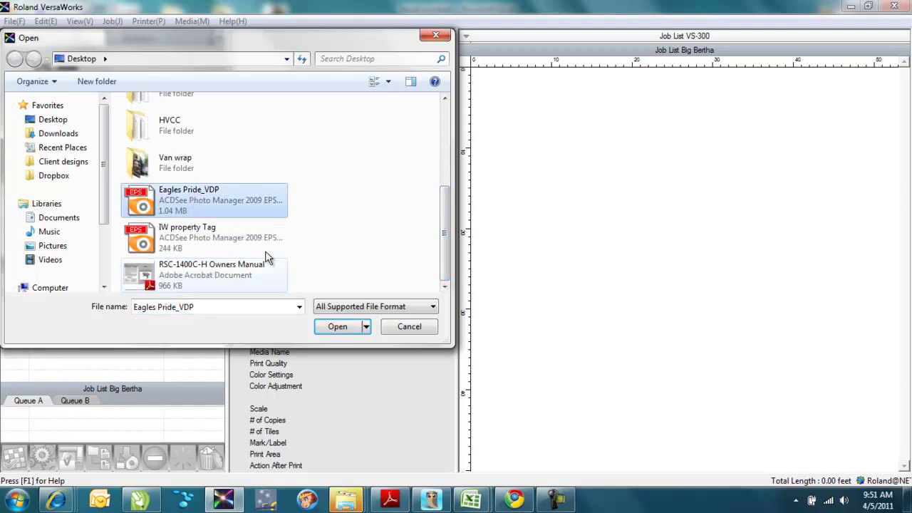
left_click(338, 326)
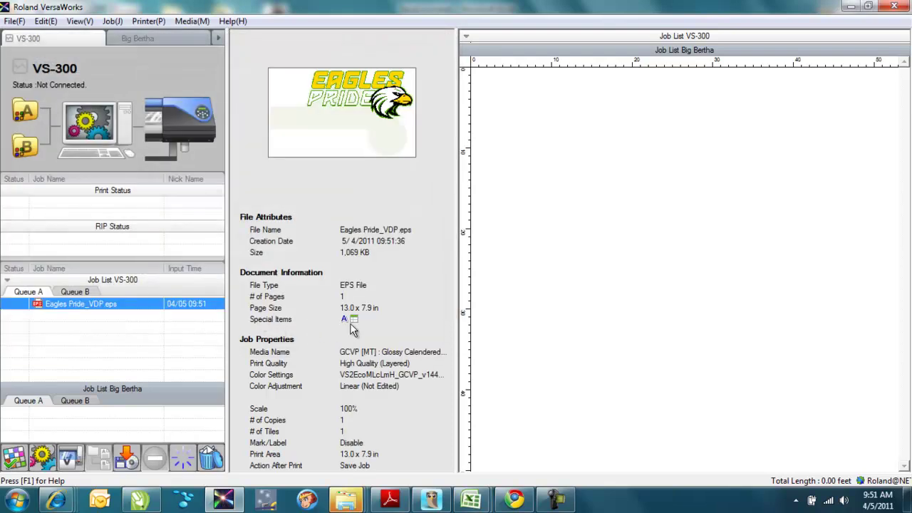
mouse_move(343, 319)
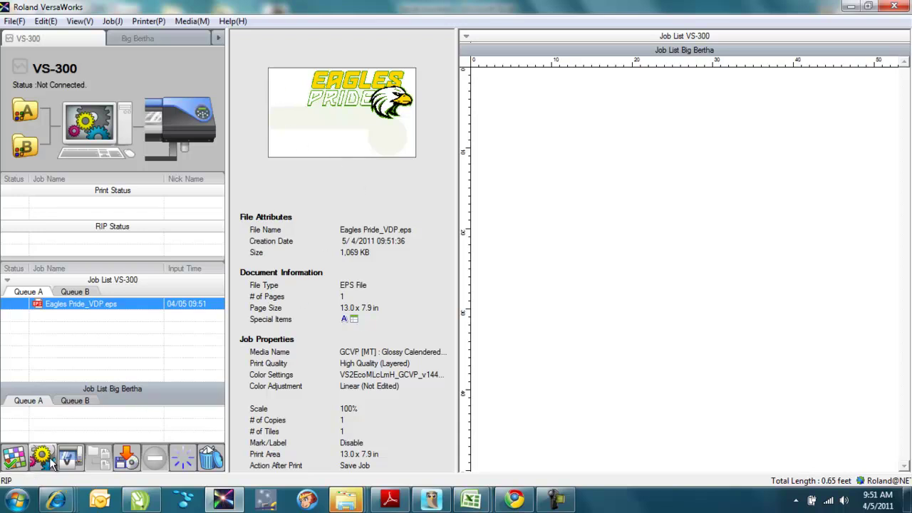
- Open the Eagles Pride_VDP.eps job settings and scroll the categories to Variable Data
left_click(14, 460)
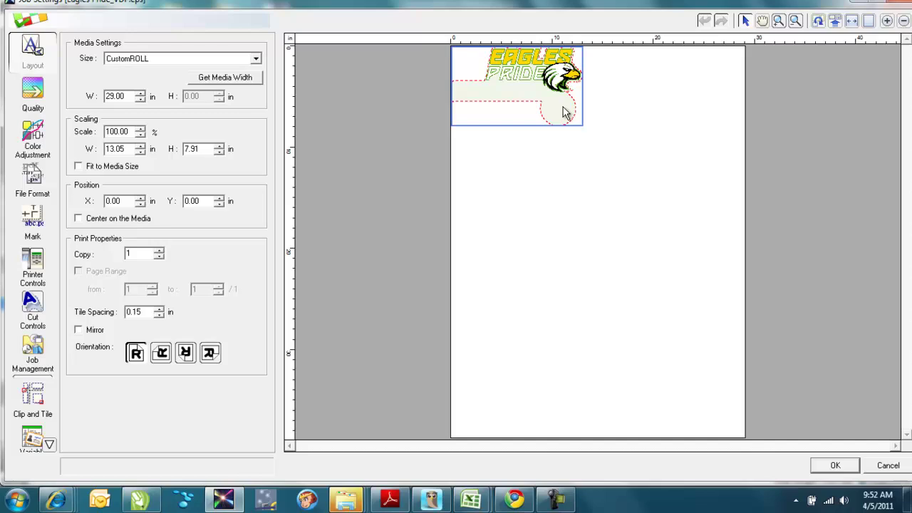
left_click(48, 446)
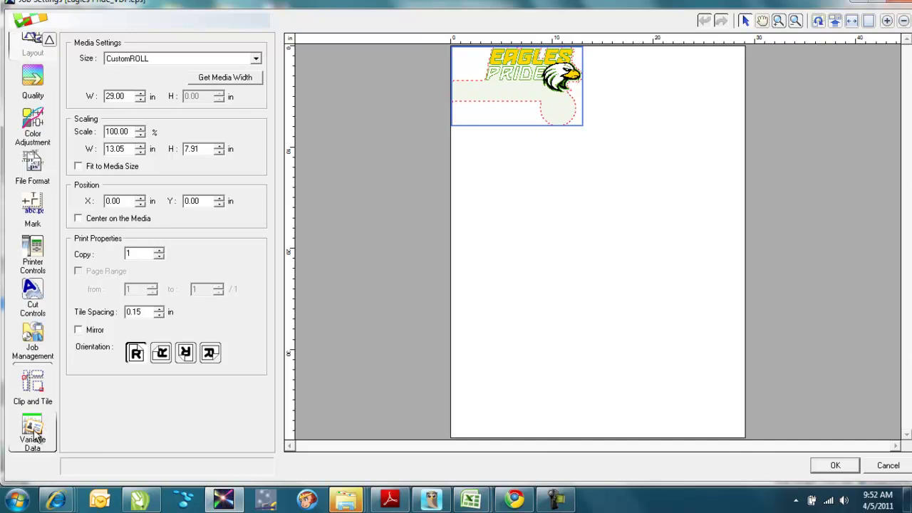
- Tick Enable Variable Data Printing for the job and move the Attributes panel off the preview
left_click(33, 433)
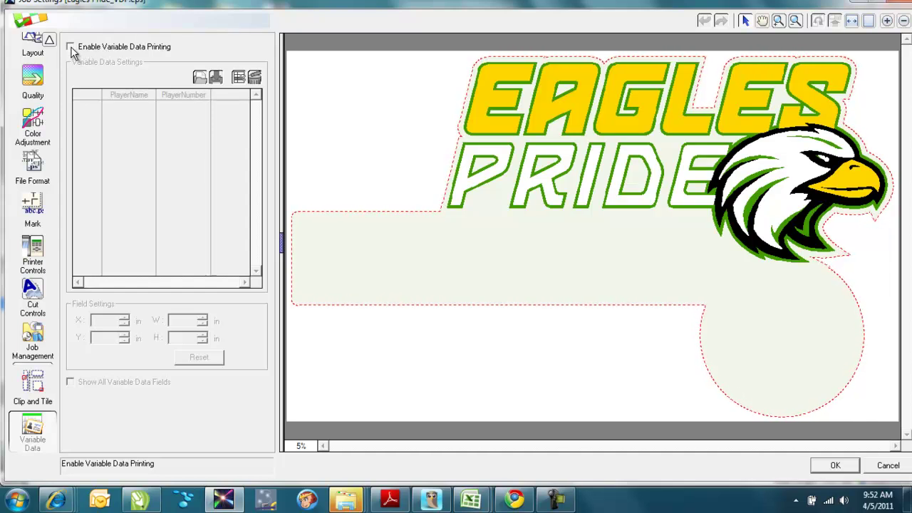
left_click(69, 47)
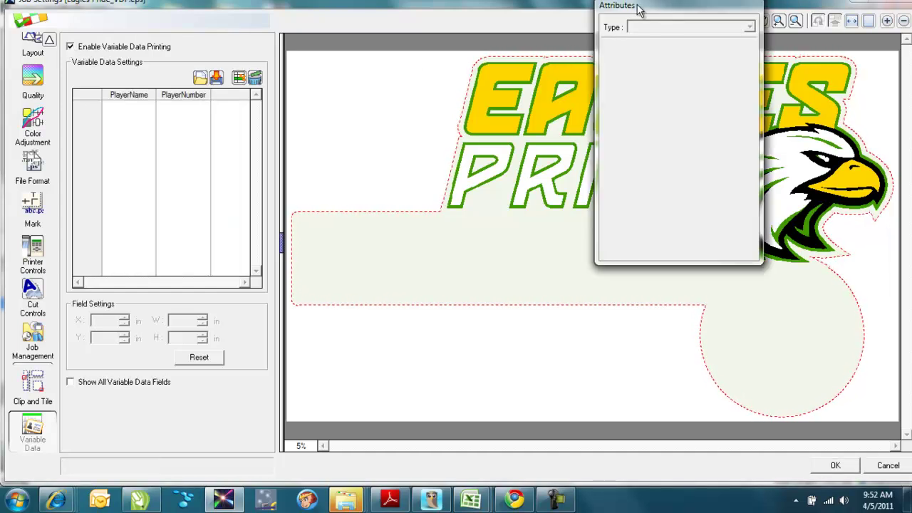
left_click_drag(639, 10, 113, 203)
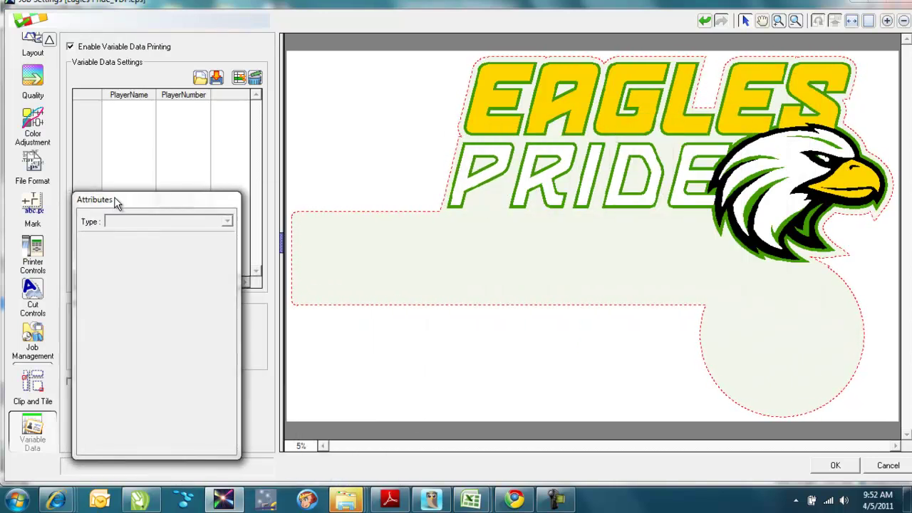
- Load the Eagles CSV from the Desktop, filling the table with 14 player name and number records
left_click(199, 80)
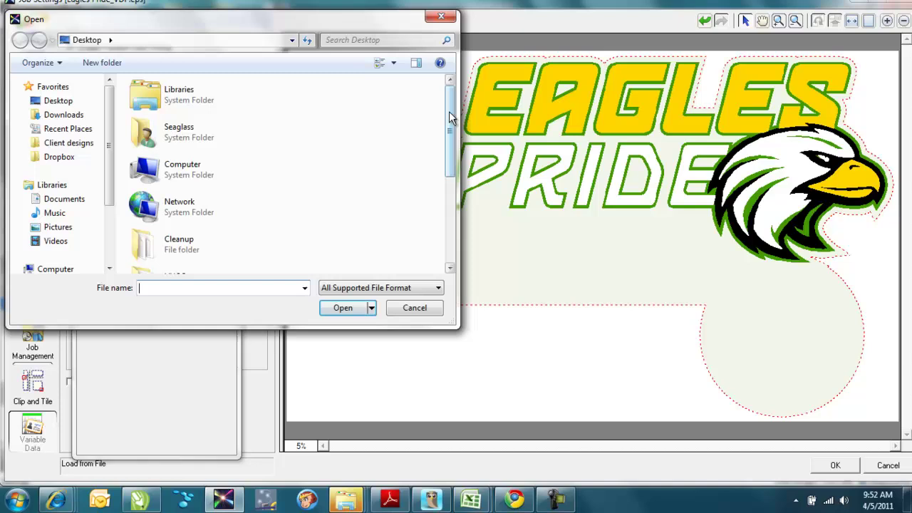
left_click_drag(449, 117, 449, 202)
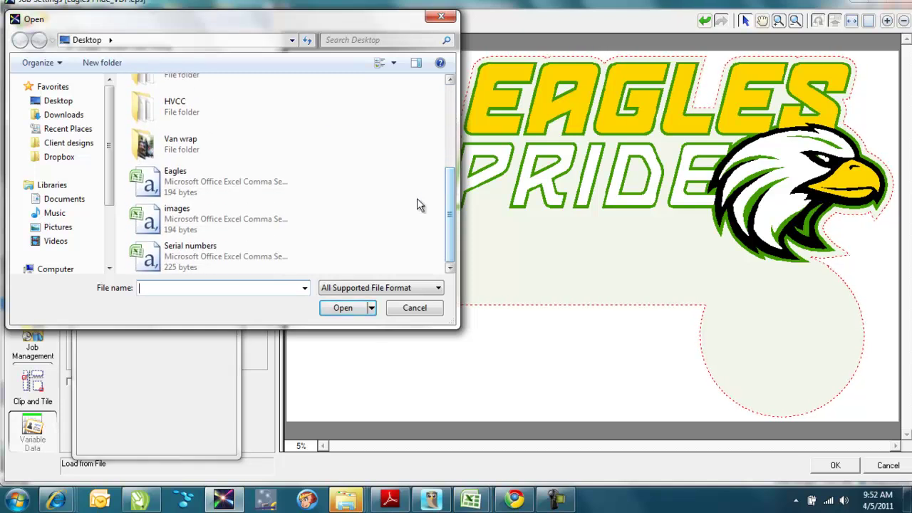
left_click(186, 187)
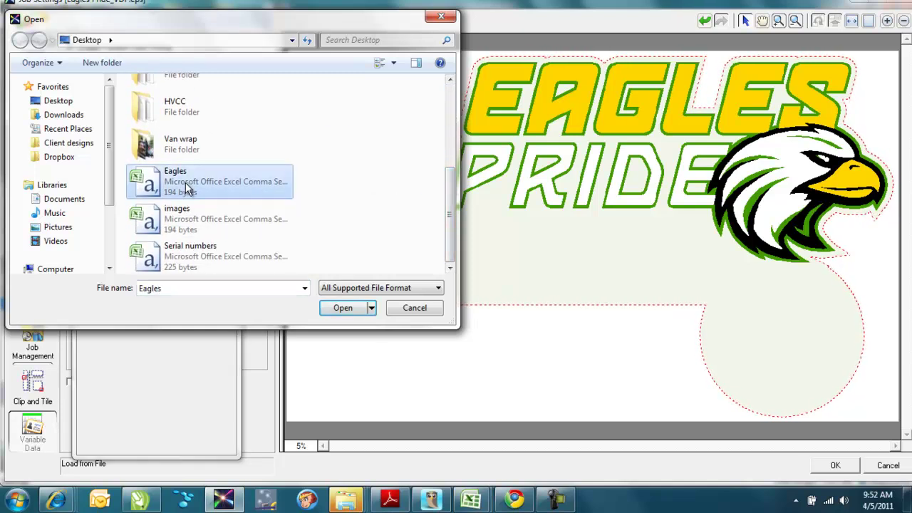
left_click(344, 310)
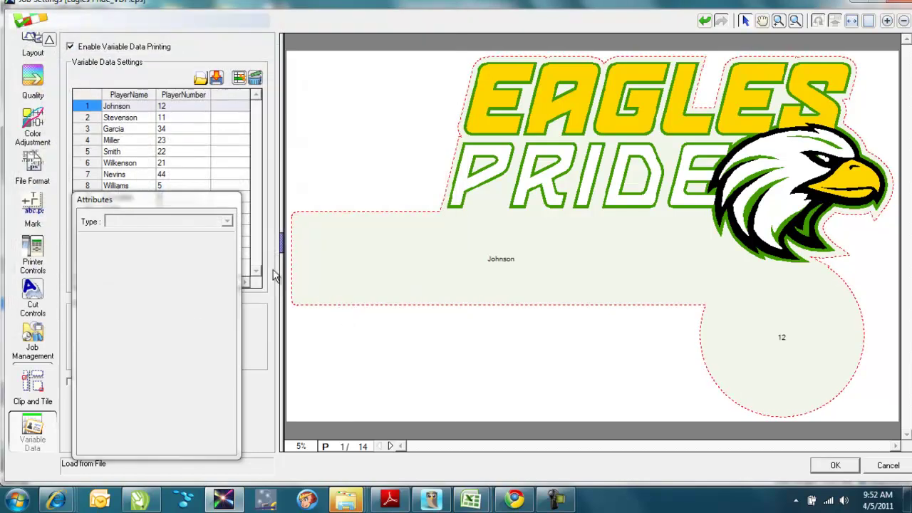
left_click_drag(217, 210, 359, 201)
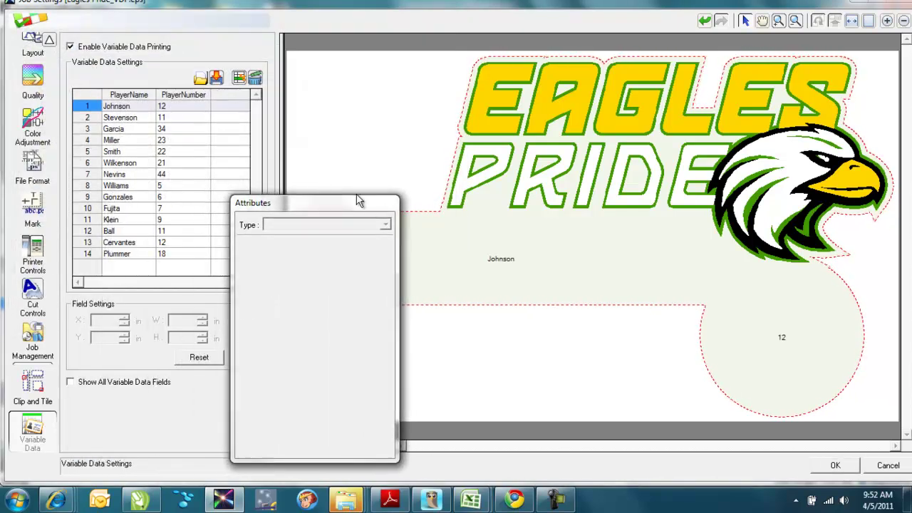
- Correct the first player's name in the data table, then select the PlayerName column
left_click(130, 106)
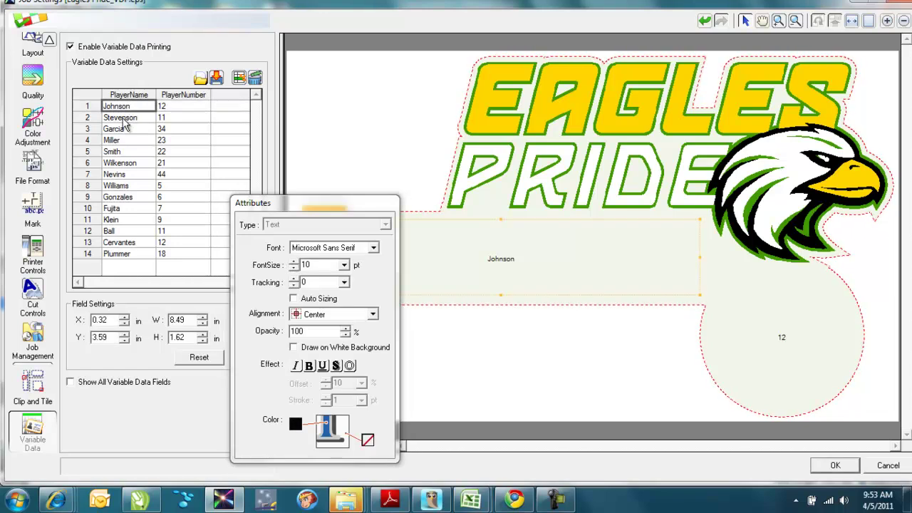
left_click(136, 110)
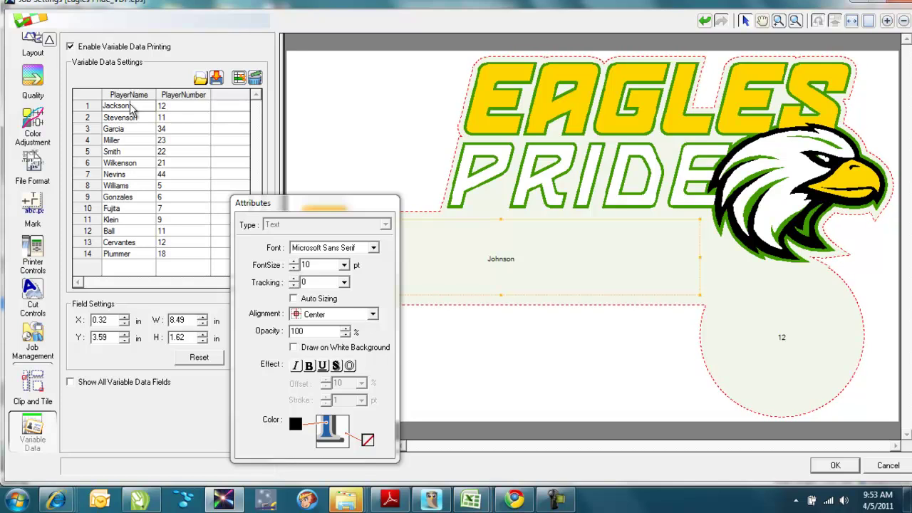
left_click(134, 105)
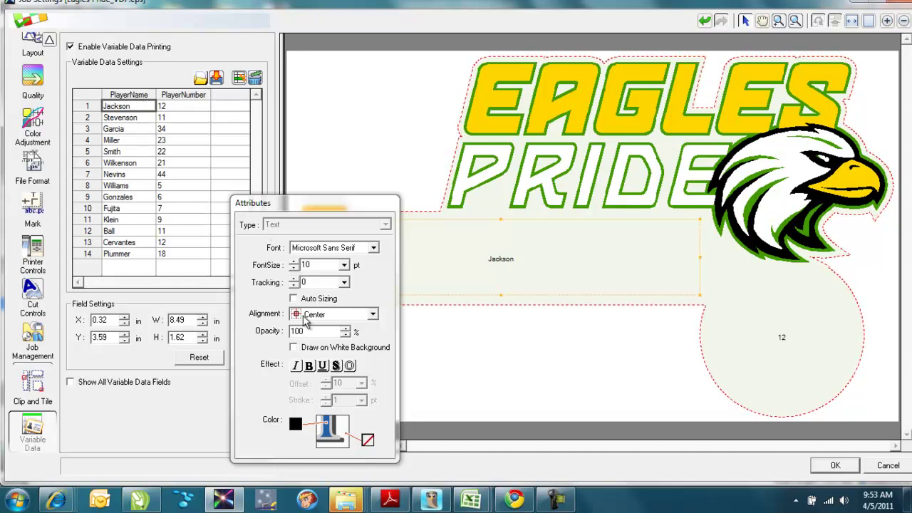
left_click(142, 97)
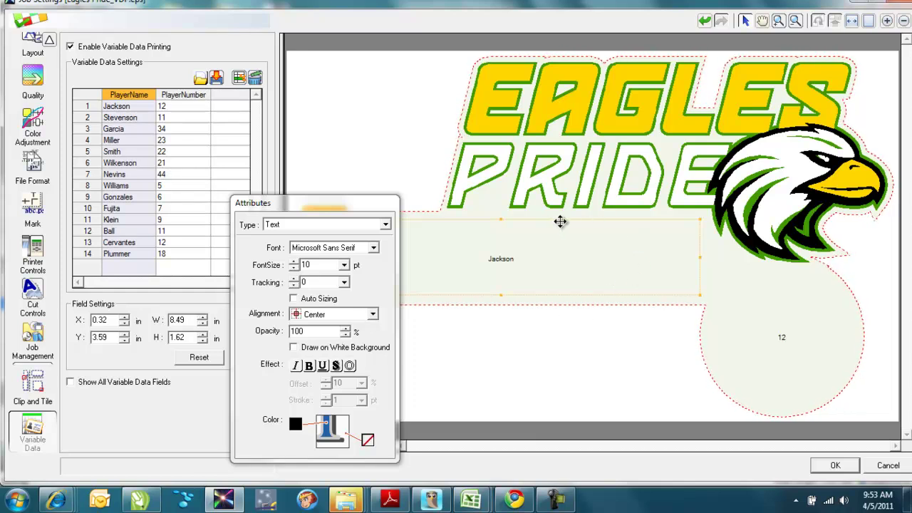
- Widen the PlayerName field slightly to 8.51 in, keeping its type as Text
mouse_move(701, 256)
left_mouse_down()
mouse_move(726, 255)
mouse_move(702, 255)
left_mouse_up()
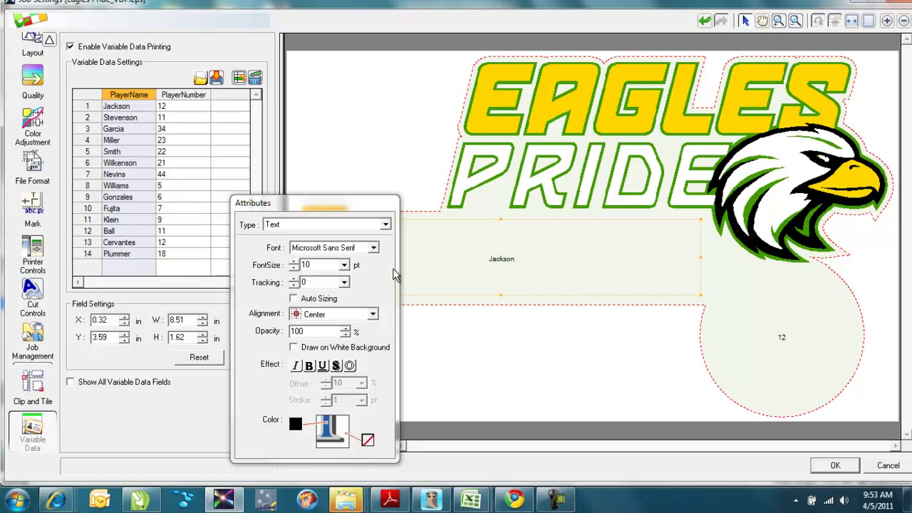
left_click(335, 226)
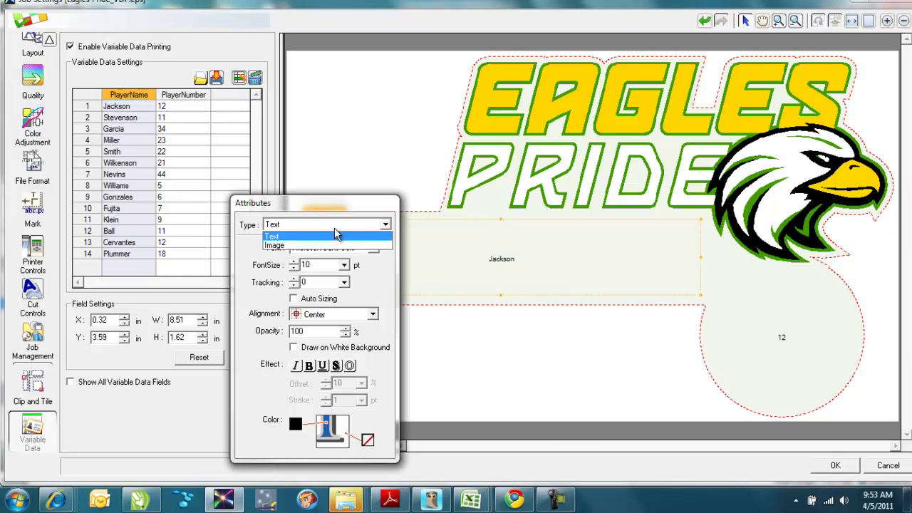
left_click(336, 227)
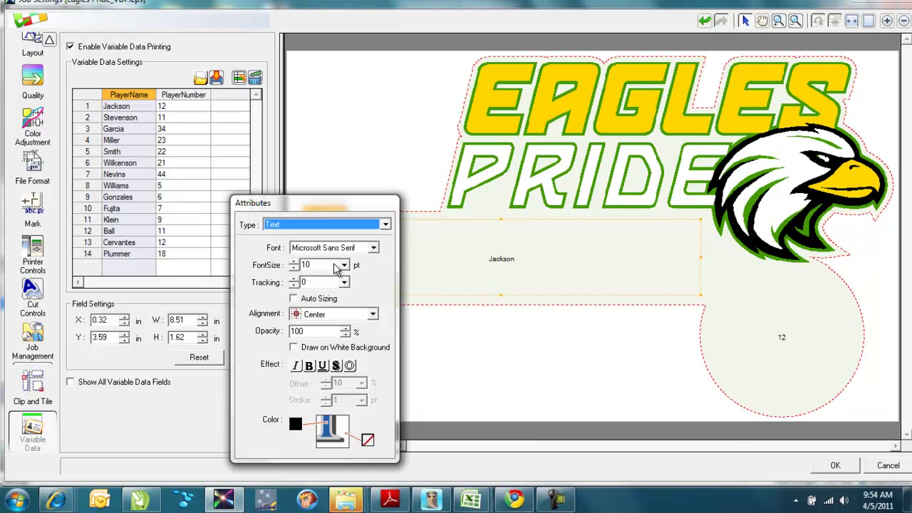
- Give the PlayerName text a 120 pt font size, tracking 10 and Auto Sizing on
double_click(305, 265)
type("120")
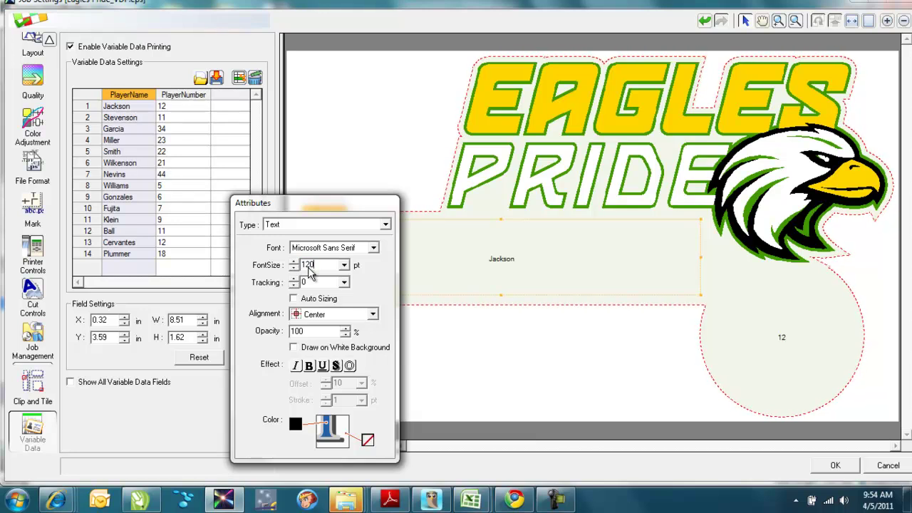
key("Return")
left_click_drag(326, 204, 189, 185)
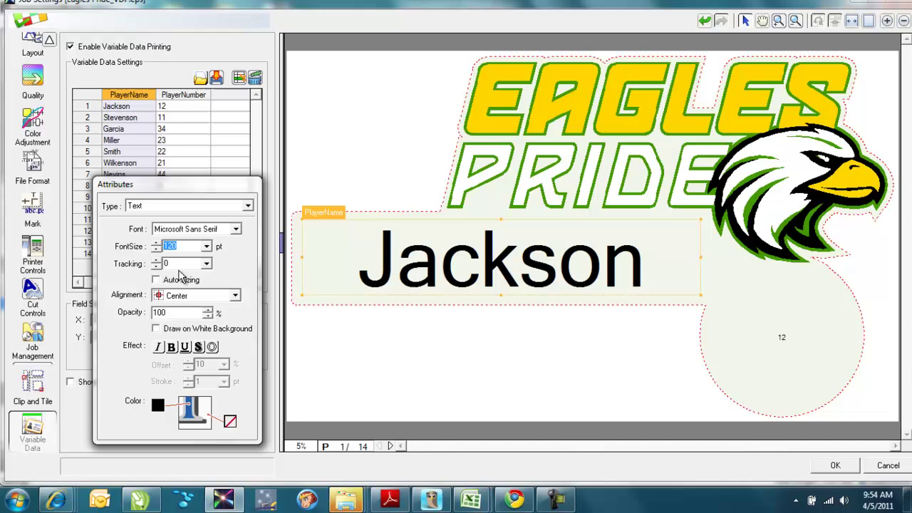
left_click(206, 264)
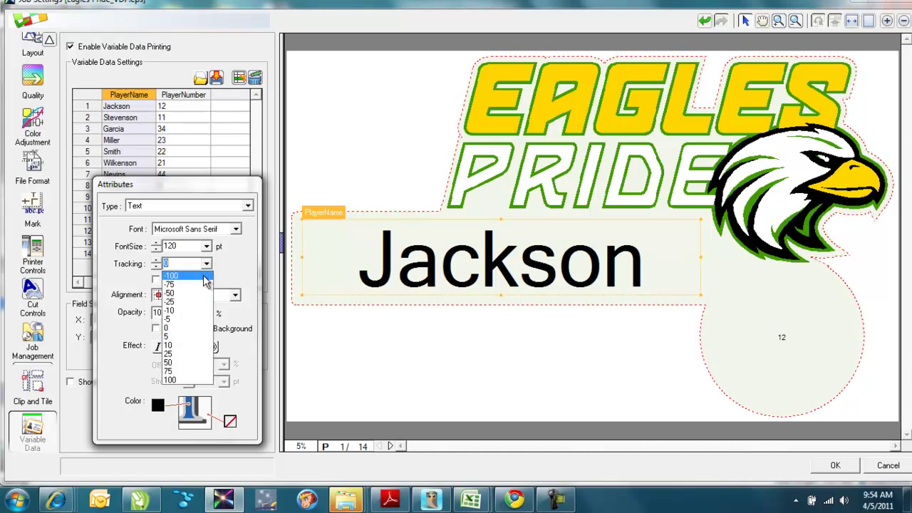
left_click(194, 345)
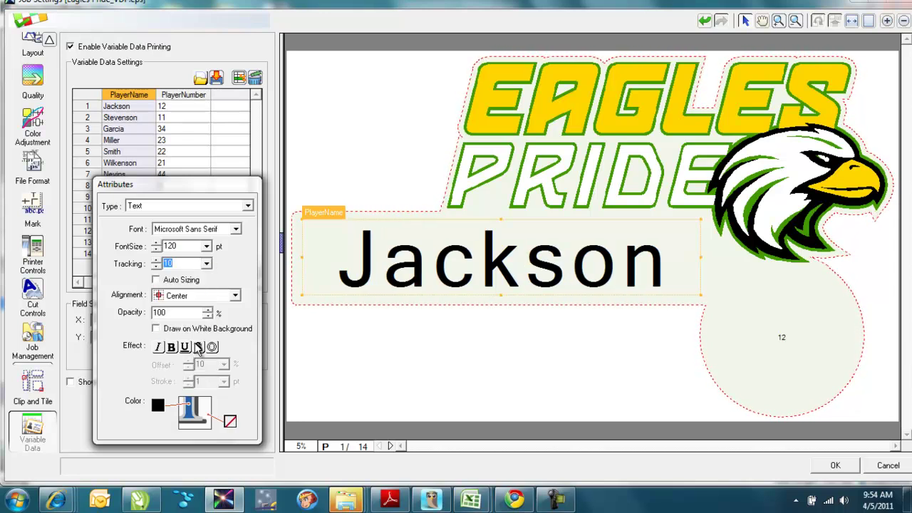
left_click(199, 347)
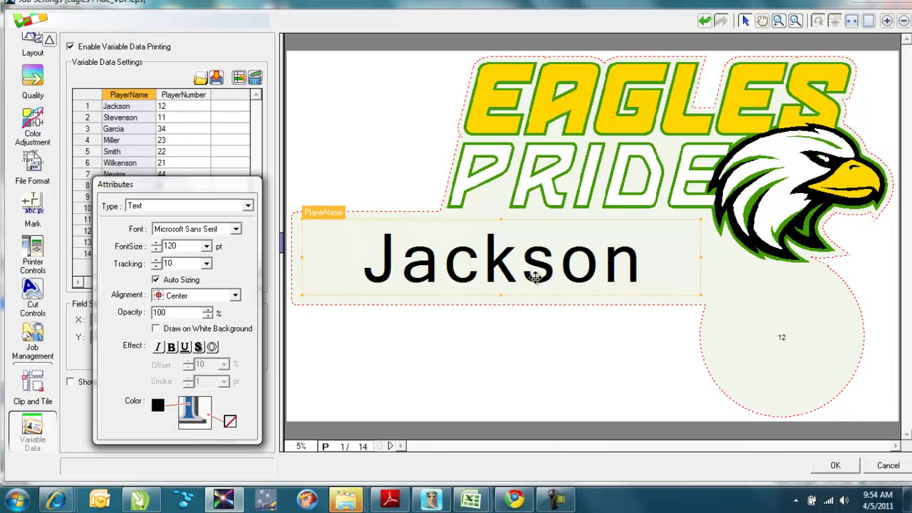
- Preview the Stevenson and Wilkenson records, ending on Wilkenson (record 6, number 21)
left_click(124, 118)
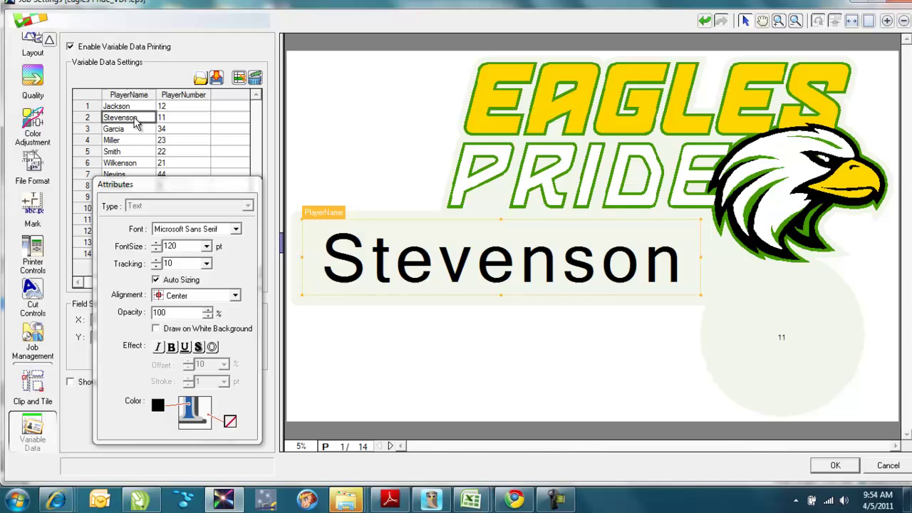
left_click(137, 166)
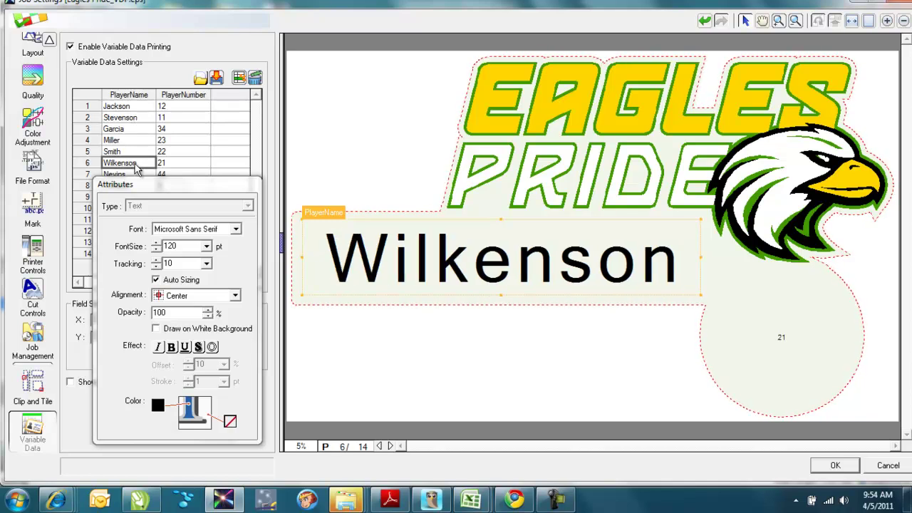
left_click(141, 121)
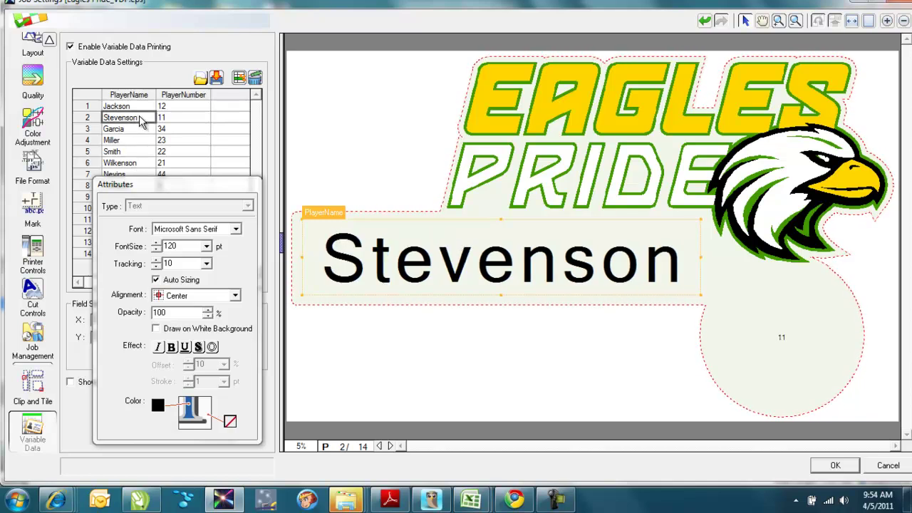
left_click(139, 96)
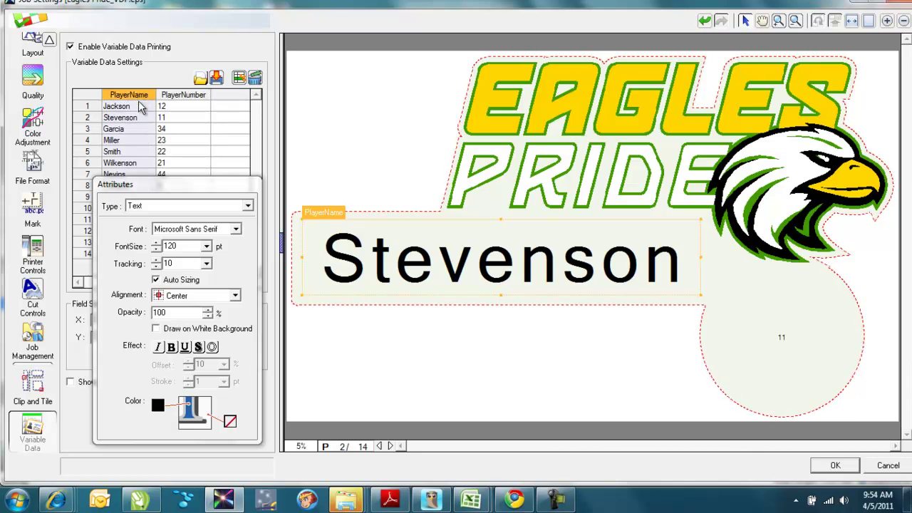
left_click(139, 163)
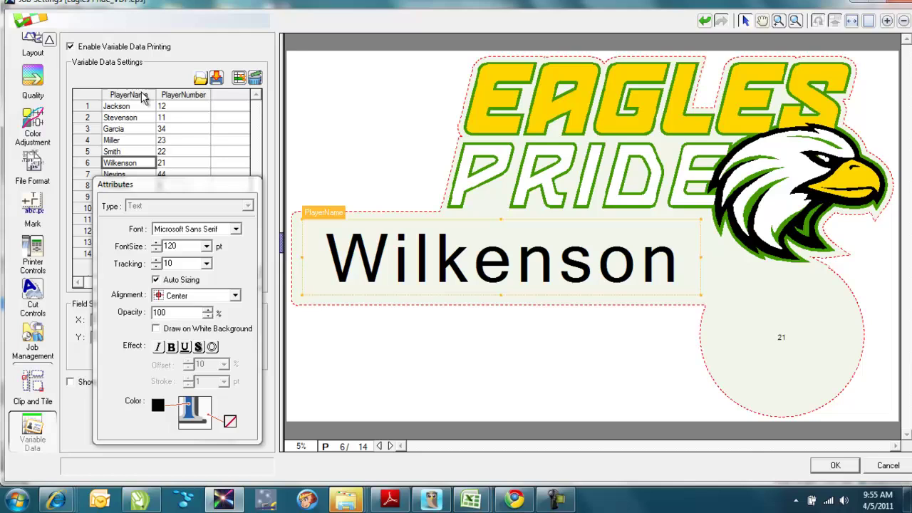
- Keep Auto Sizing and Center alignment, and turn on Draw on White Background for PlayerName
left_click(157, 280)
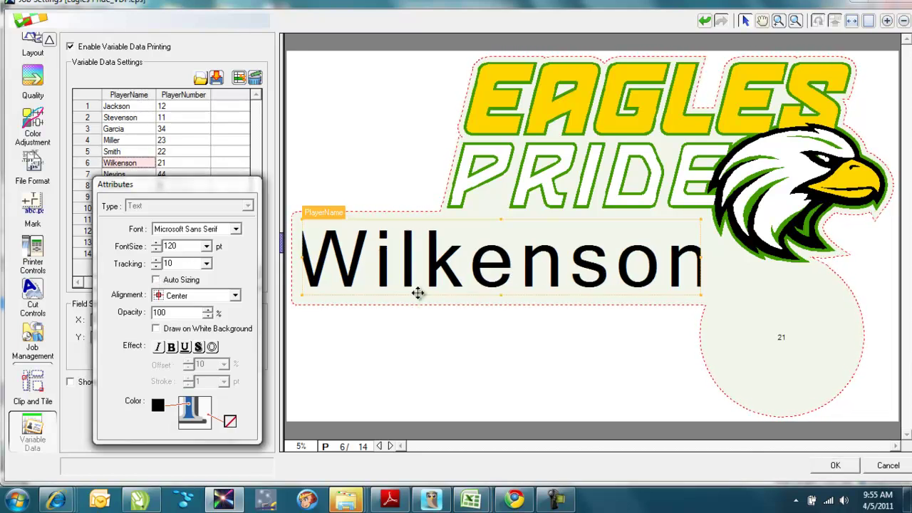
left_click(156, 280)
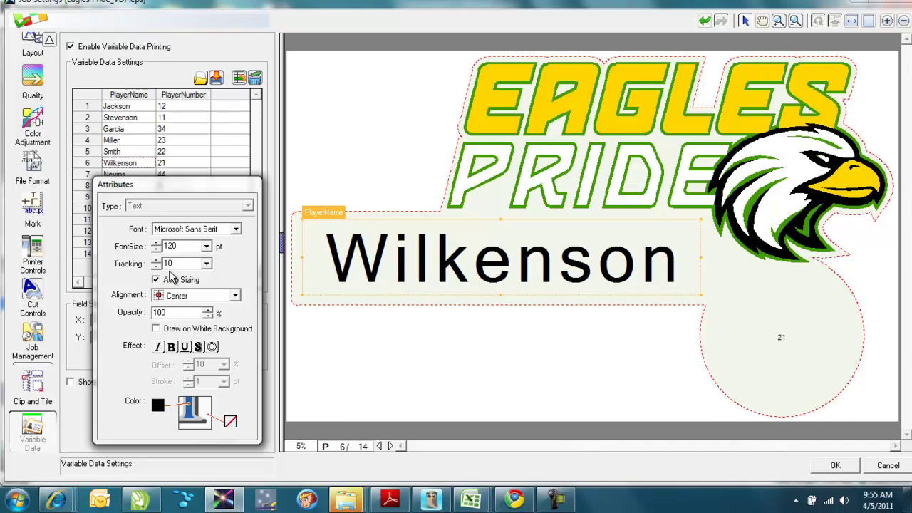
left_click(146, 99)
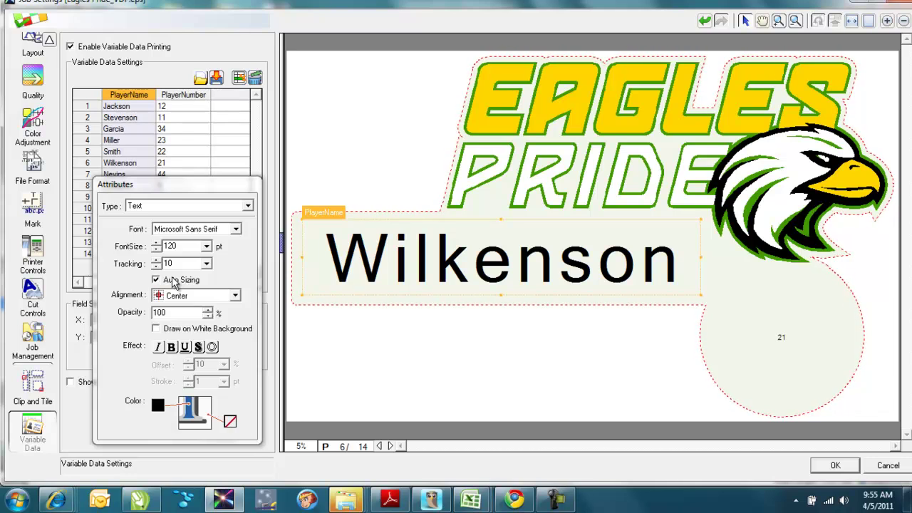
left_click(216, 298)
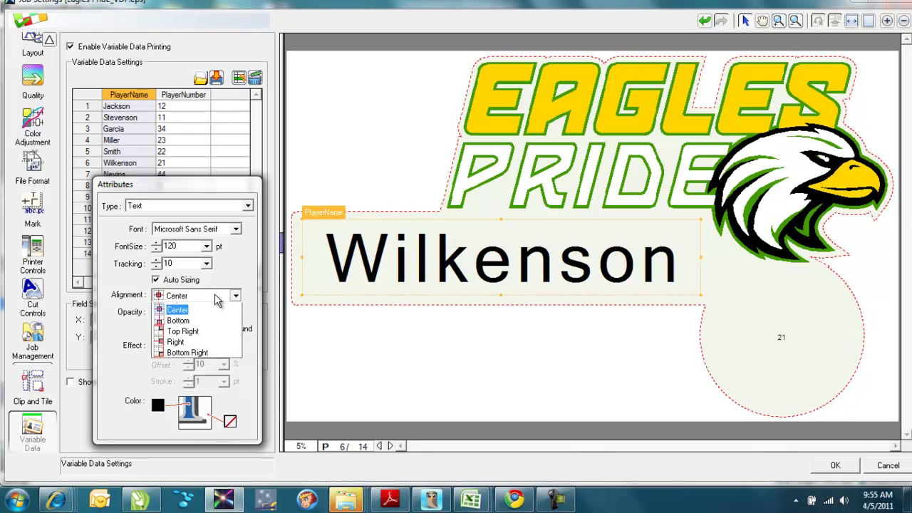
left_click(234, 287)
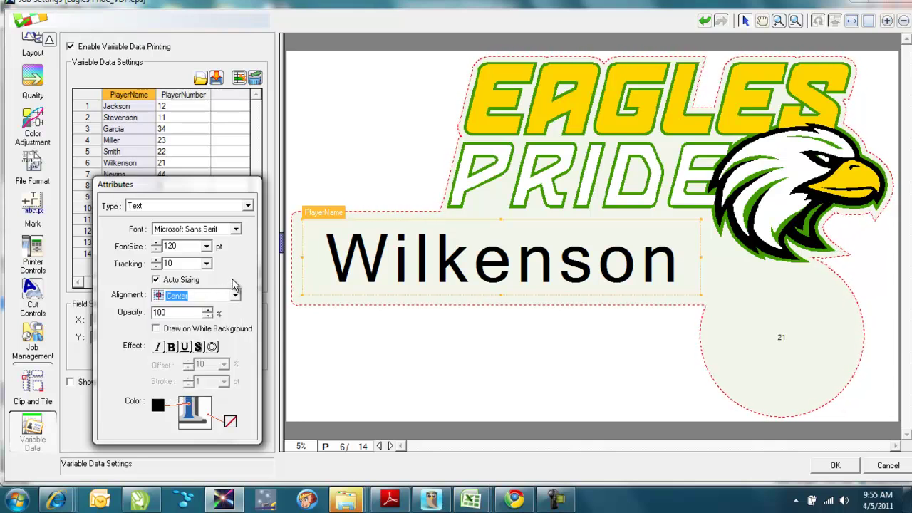
left_click(156, 329)
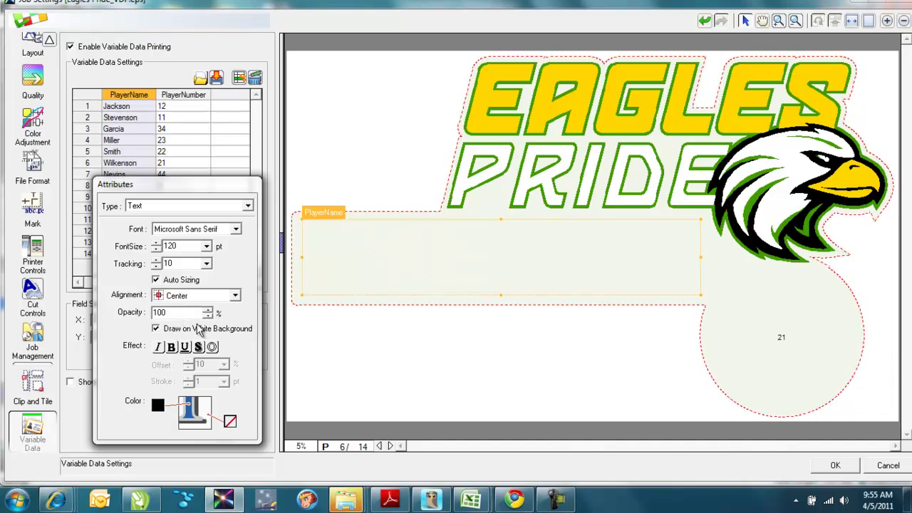
left_click_drag(436, 271, 592, 166)
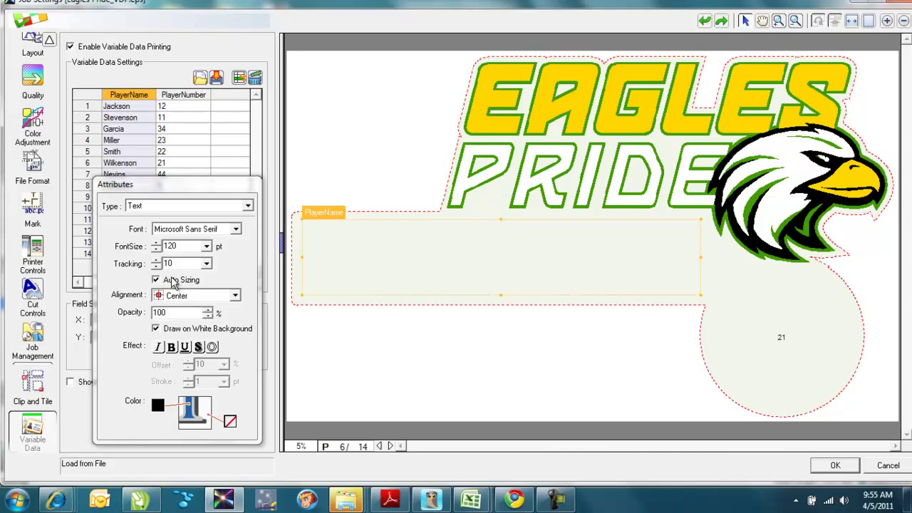
- Turn off the white background and give the name a purple RGB drop shadow
left_click(156, 330)
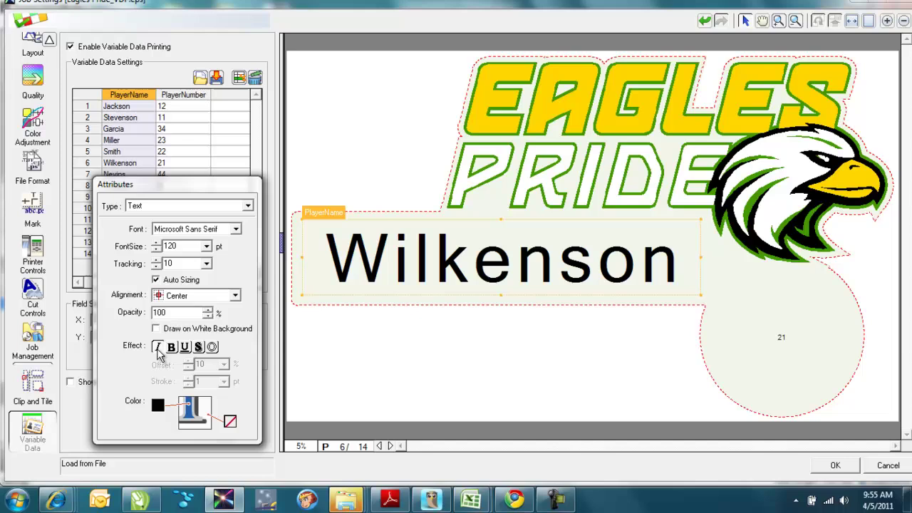
left_click(199, 347)
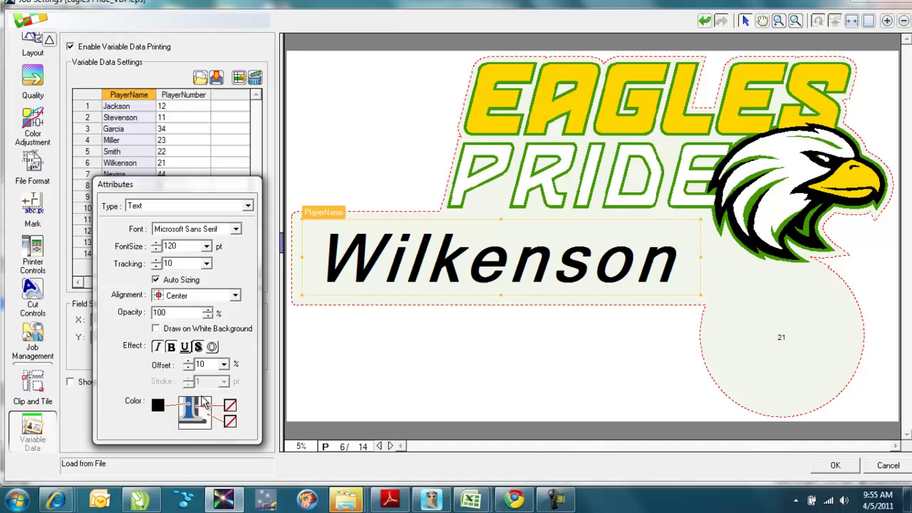
left_click(230, 412)
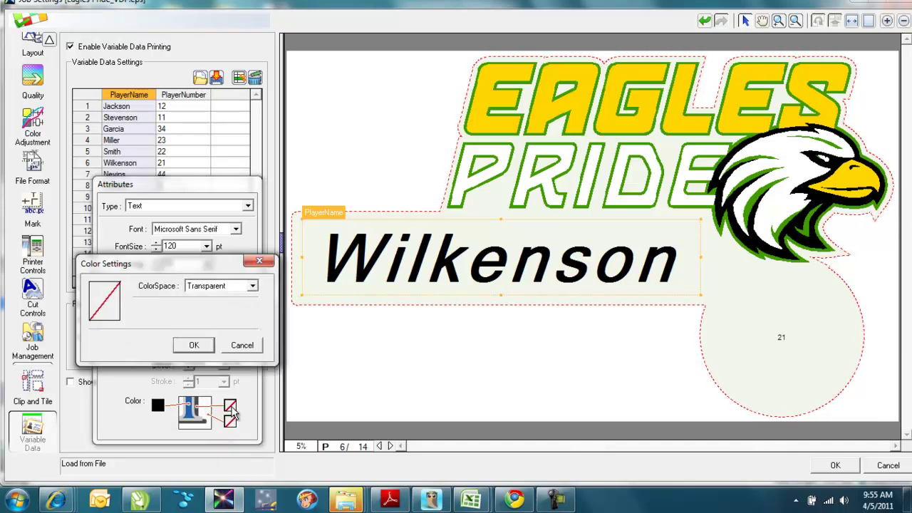
left_click(252, 286)
left_click(221, 301)
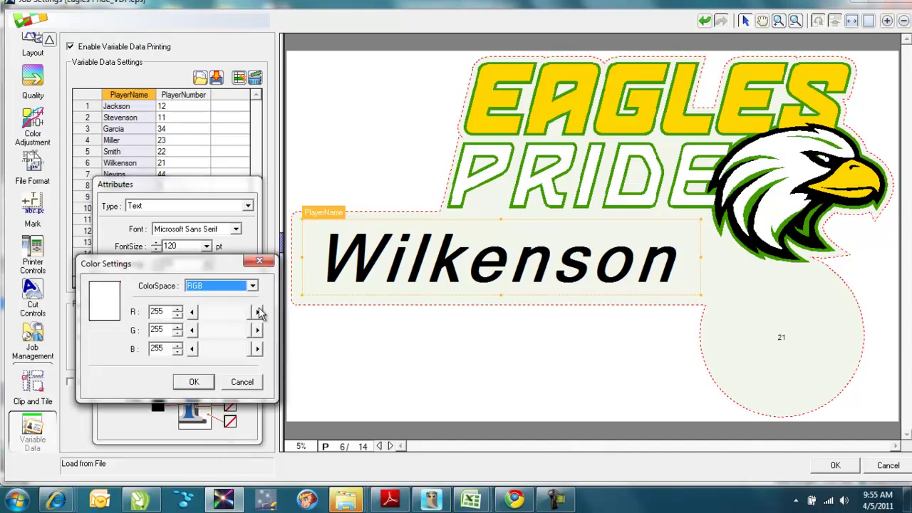
left_click_drag(246, 317, 208, 347)
left_click(193, 384)
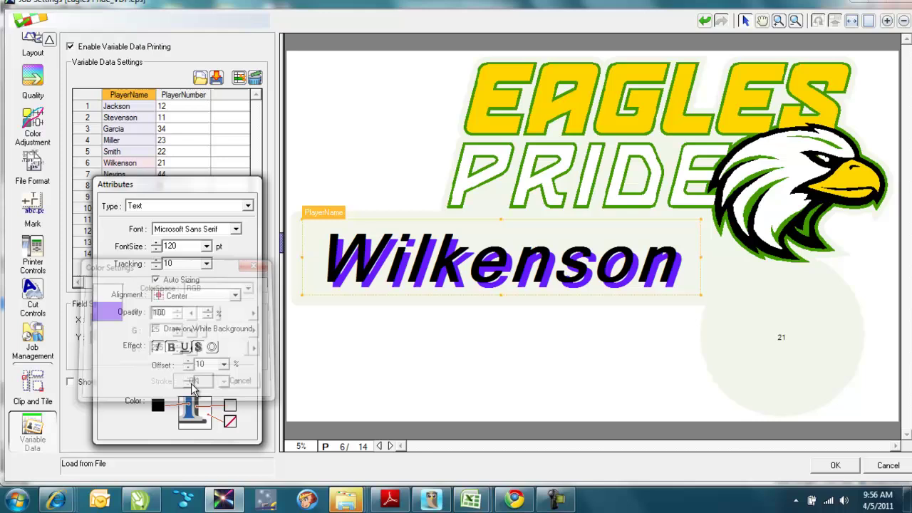
- Set the shadow offset to 5, leaving the outline off
left_click(225, 365)
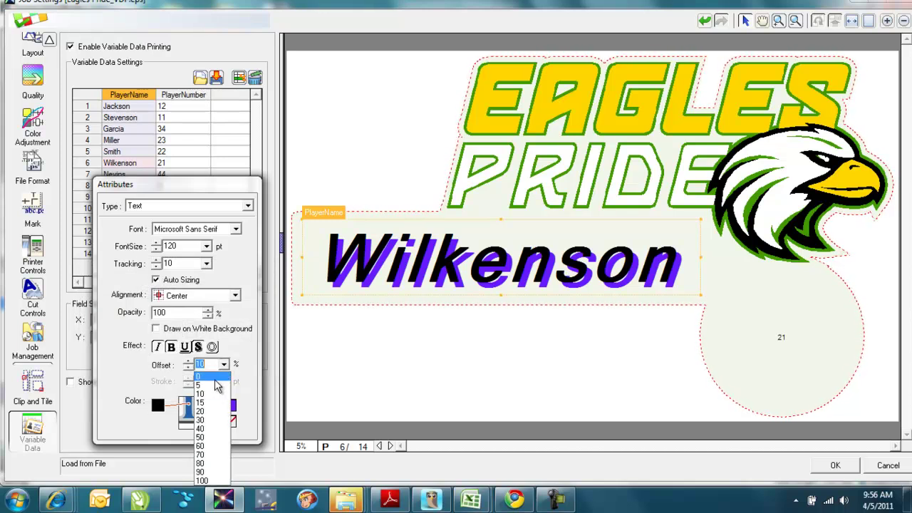
left_click(216, 390)
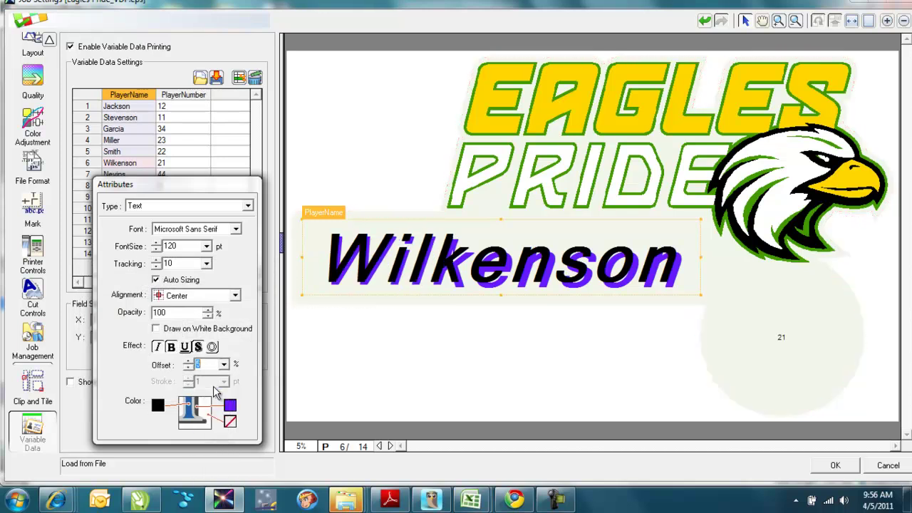
left_click(213, 348)
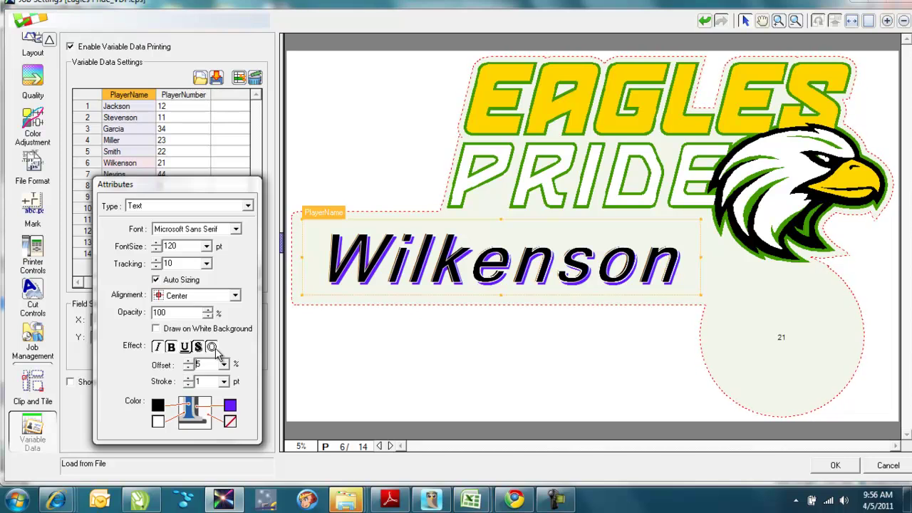
left_click(213, 347)
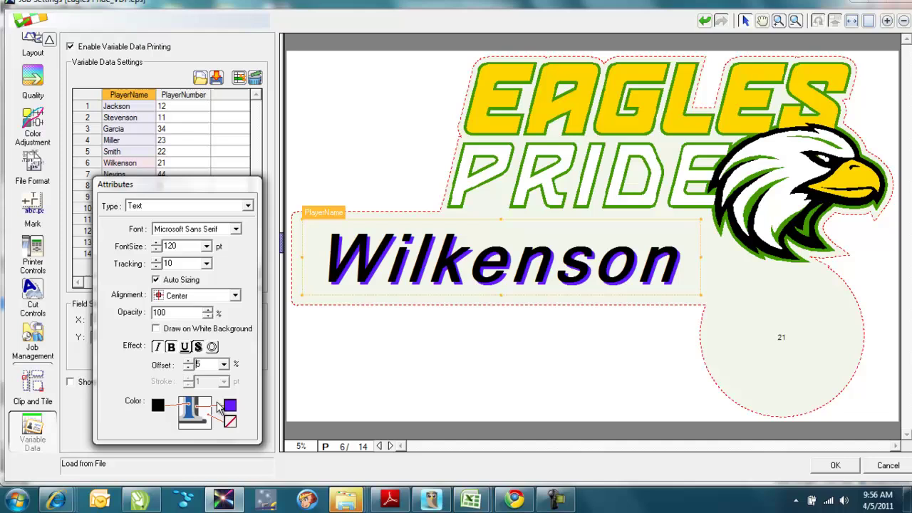
- Set the name field's background colour to Transparent, replacing a briefly applied cyan fill
left_click(230, 422)
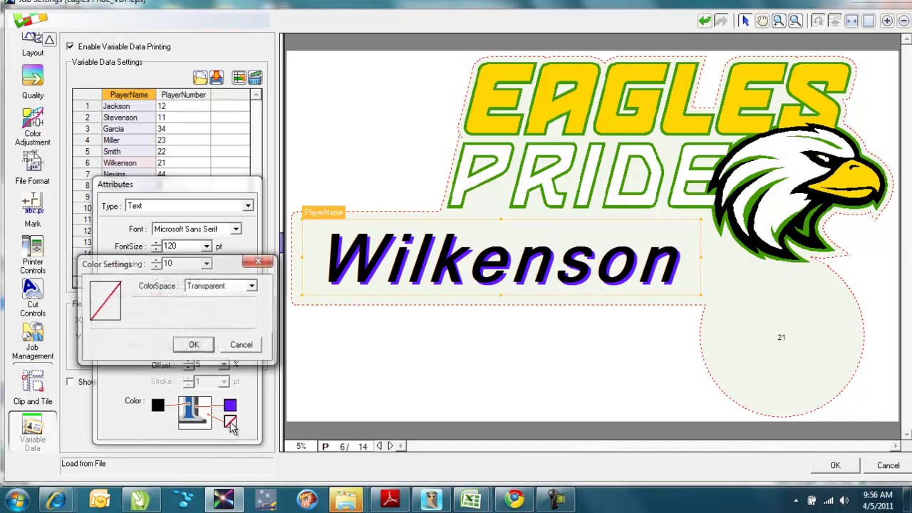
left_click(253, 286)
left_click(235, 299)
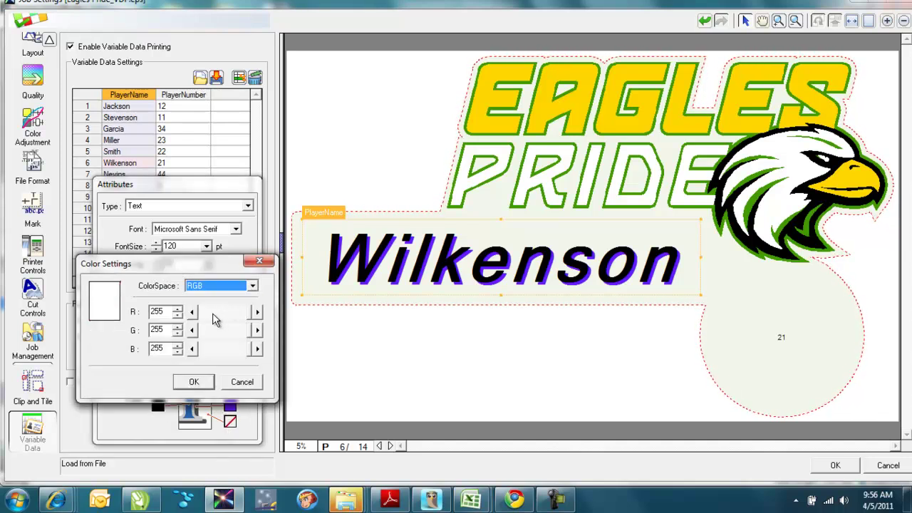
left_click(221, 315)
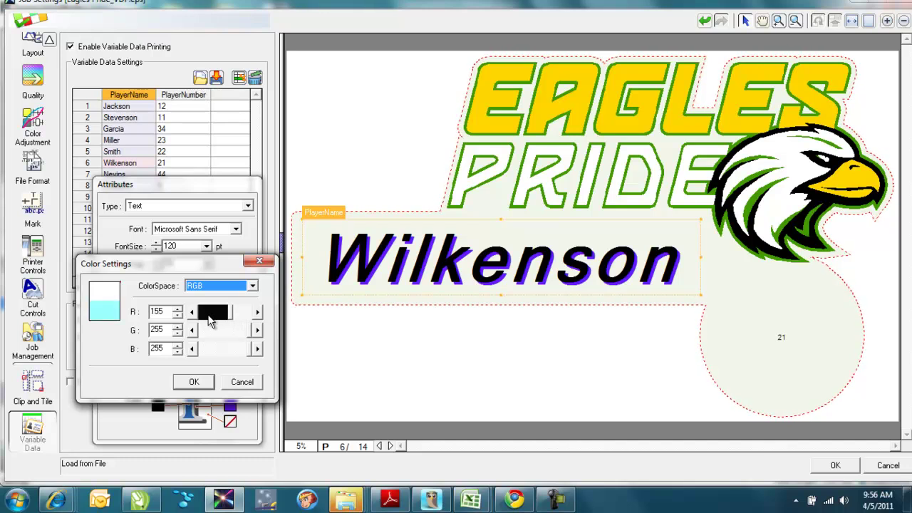
left_click(195, 383)
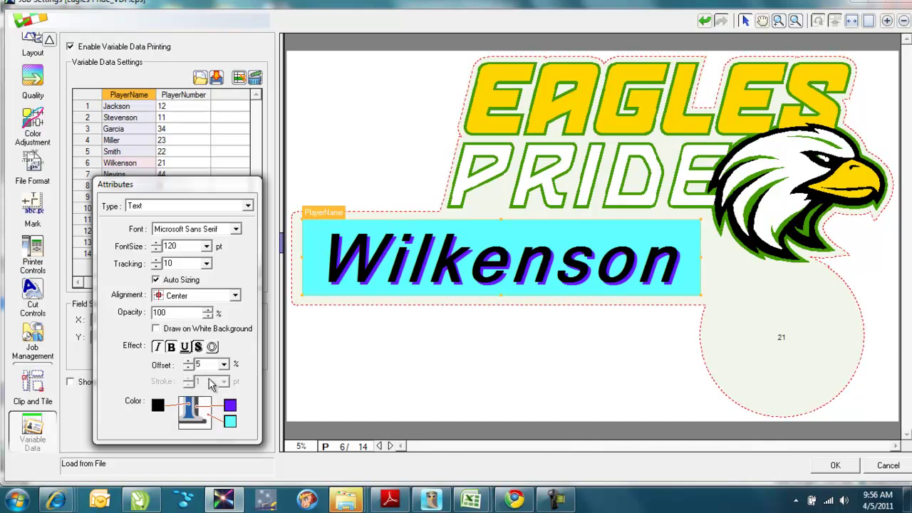
left_click(230, 421)
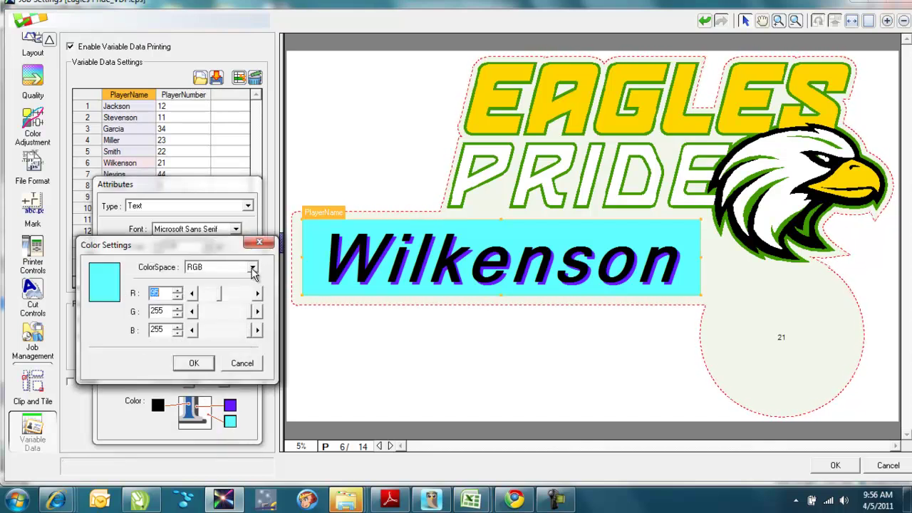
left_click(253, 268)
left_click(243, 299)
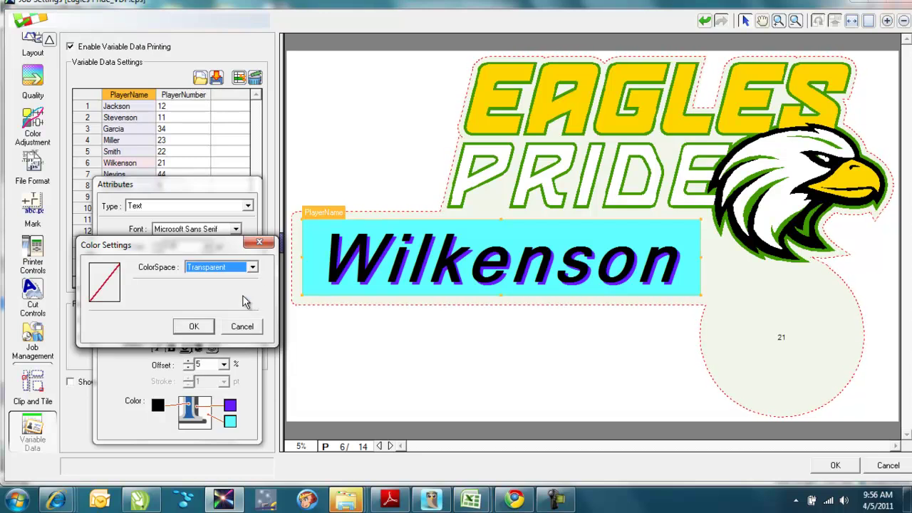
left_click(193, 327)
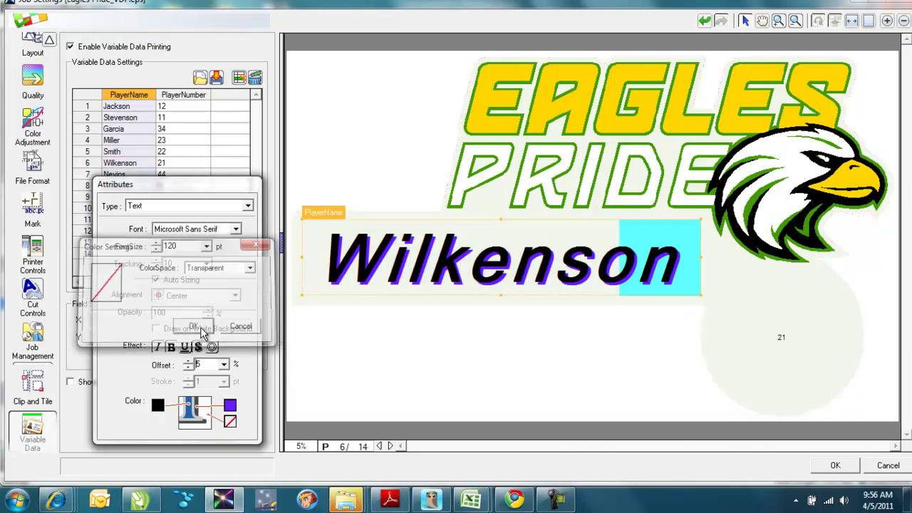
- Set the PlayerNumber field to bold Arial at 100 pt
left_click(190, 97)
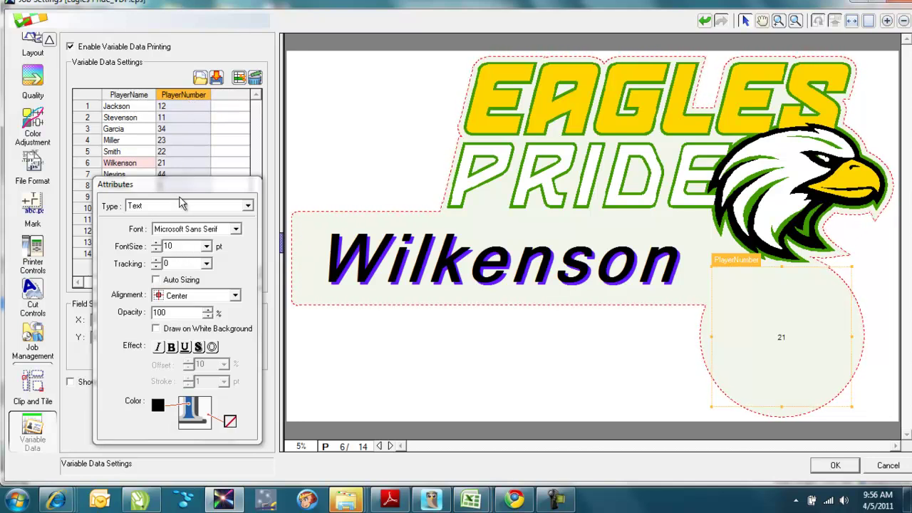
double_click(177, 248)
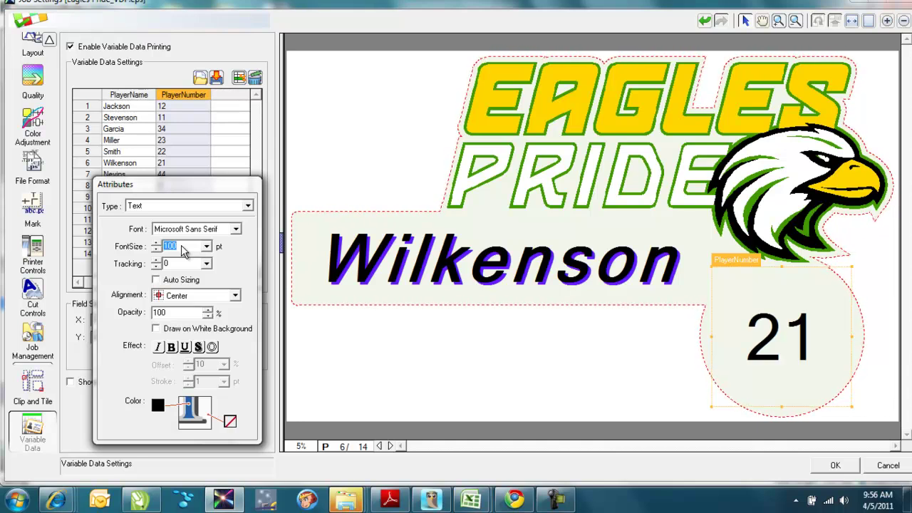
left_click(237, 229)
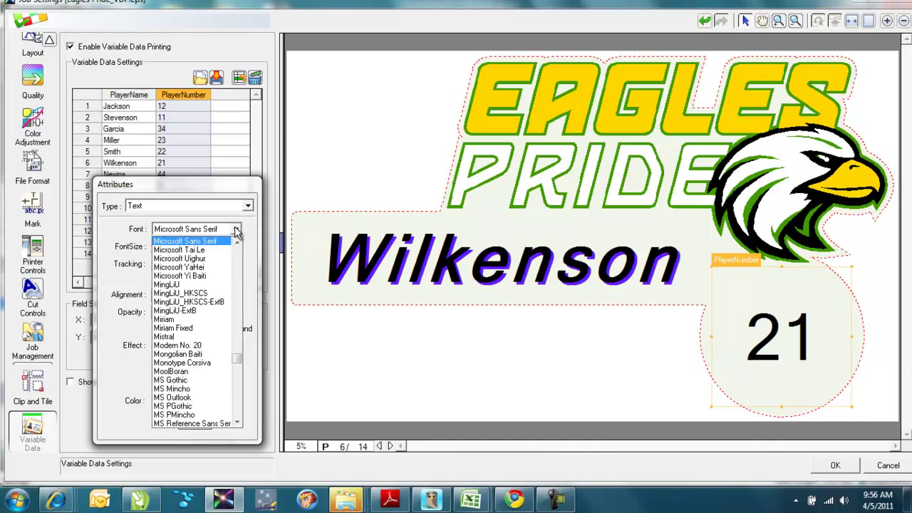
left_click_drag(237, 359, 246, 271)
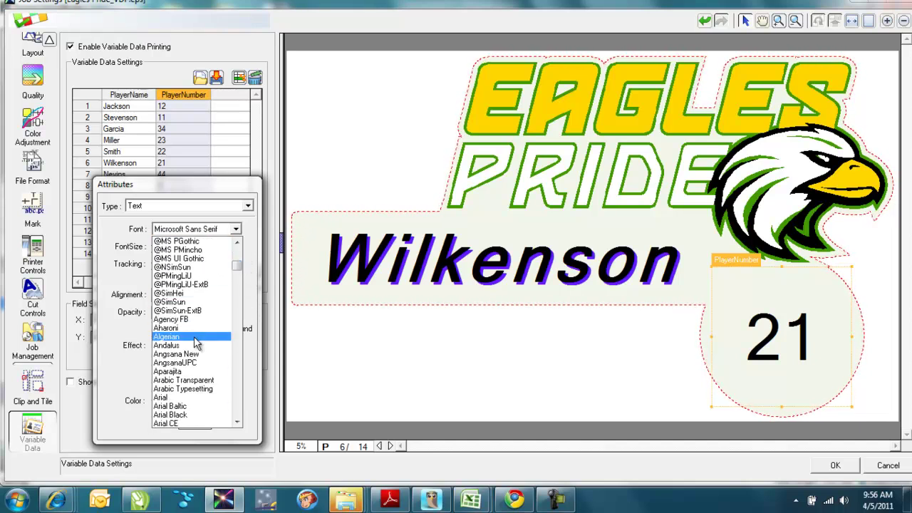
left_click(180, 398)
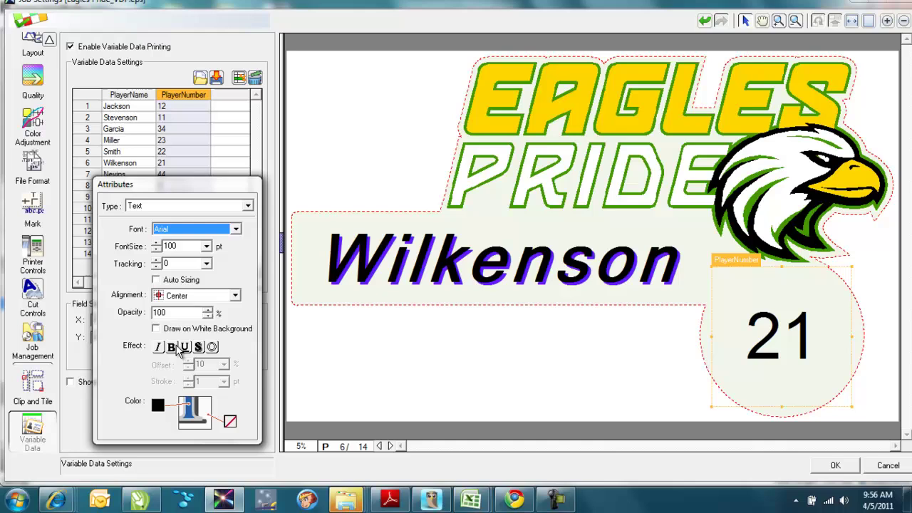
left_click(173, 348)
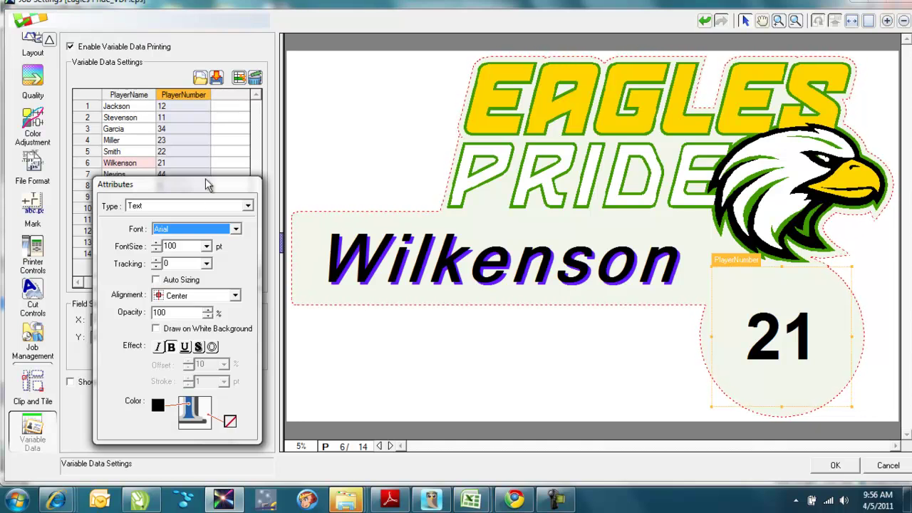
left_click_drag(205, 188, 639, 130)
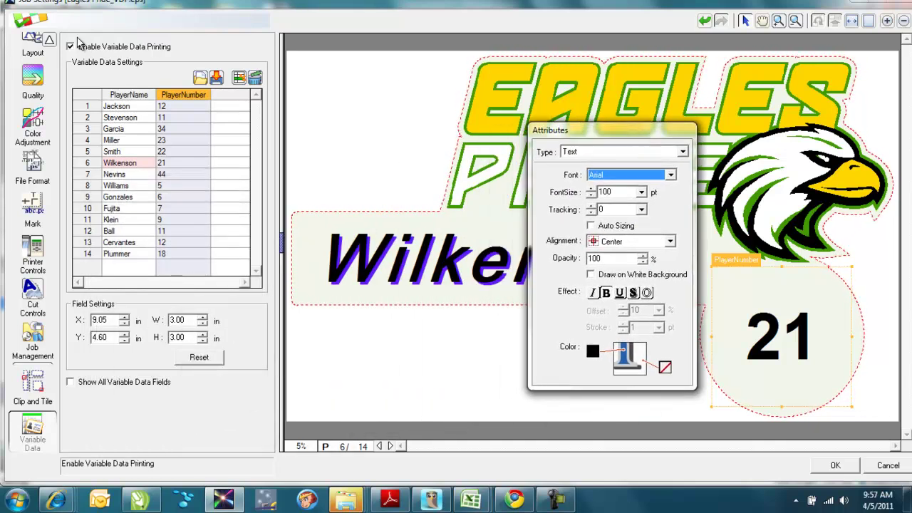
- Return to the layout settings to preview the player tags tiled across the media
left_click(51, 43)
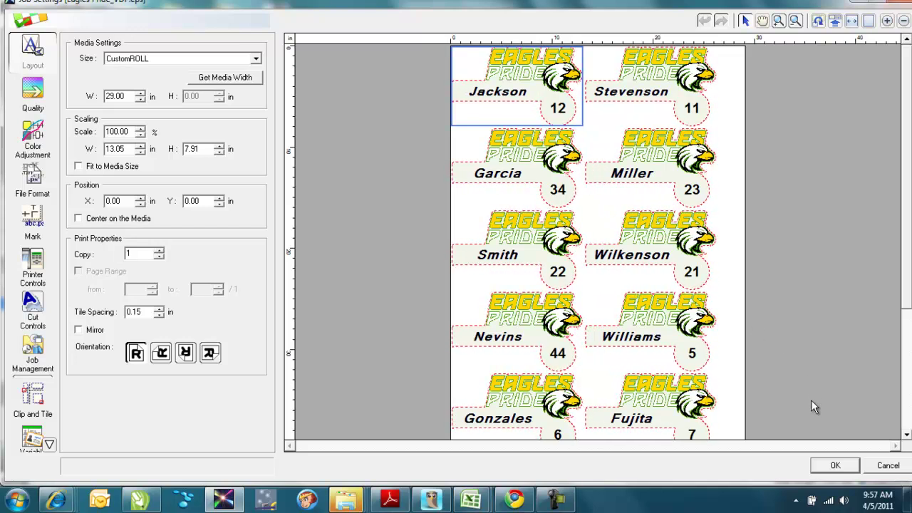
- Close the job settings and add IW property Tag.eps to Queue A
left_click(835, 466)
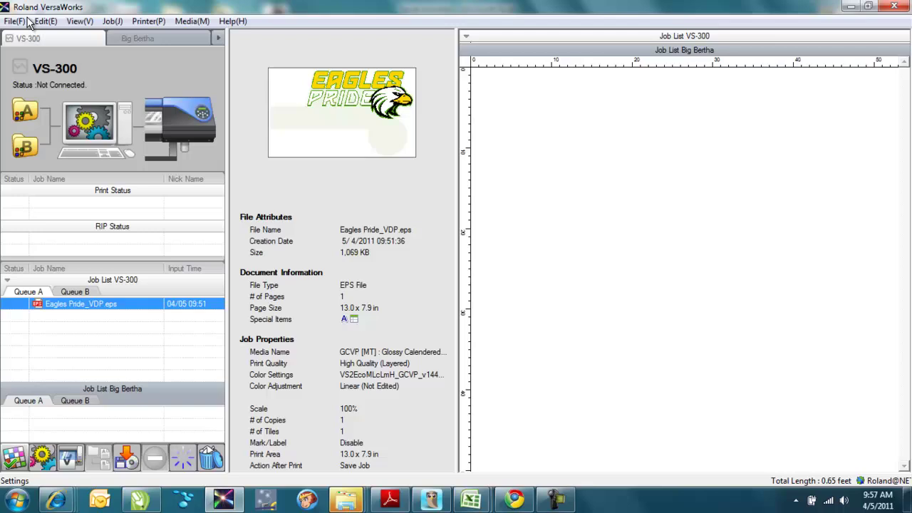
left_click(21, 26)
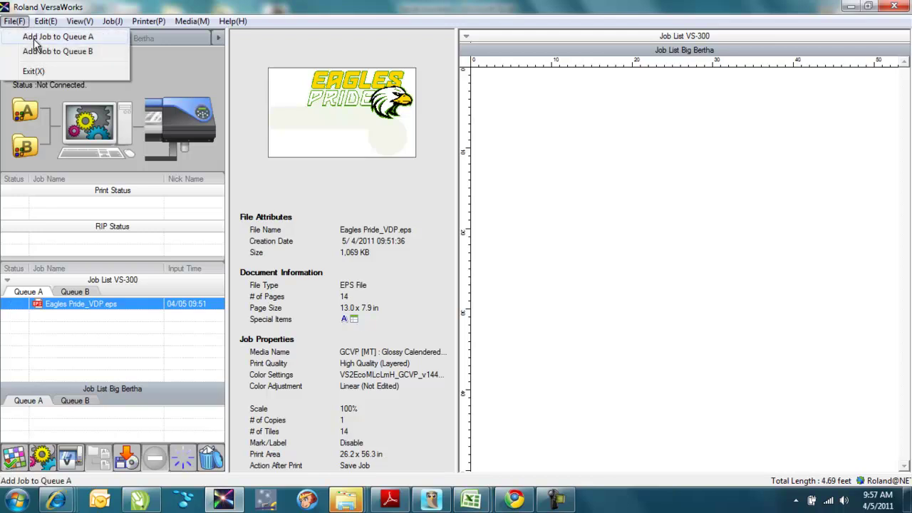
left_click(35, 41)
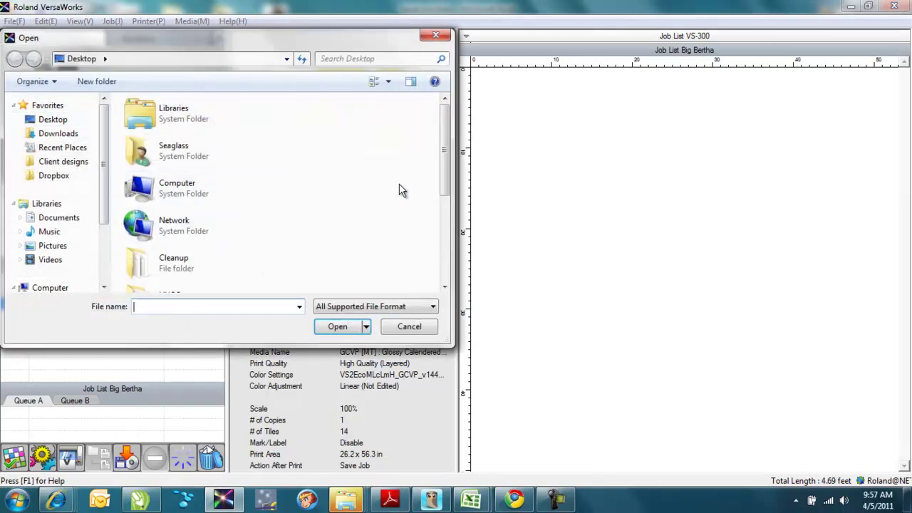
left_click_drag(440, 165, 429, 240)
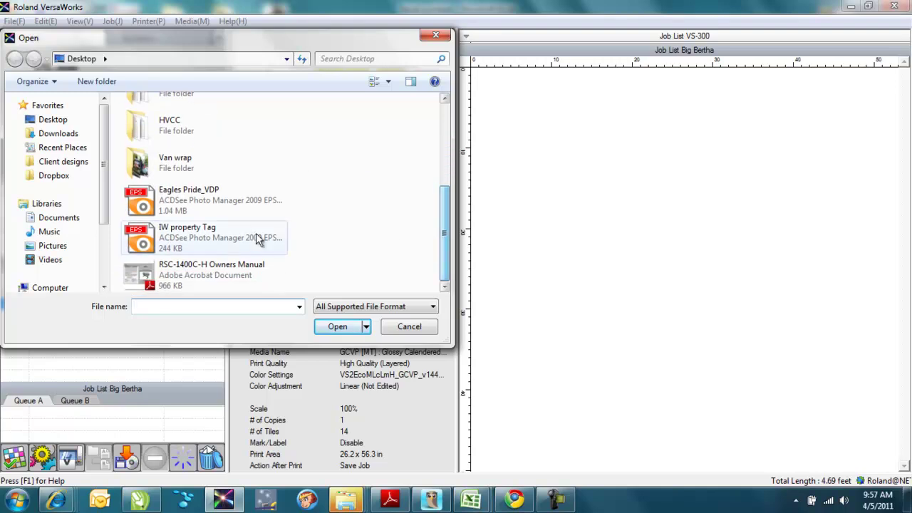
left_click(212, 233)
left_click(336, 327)
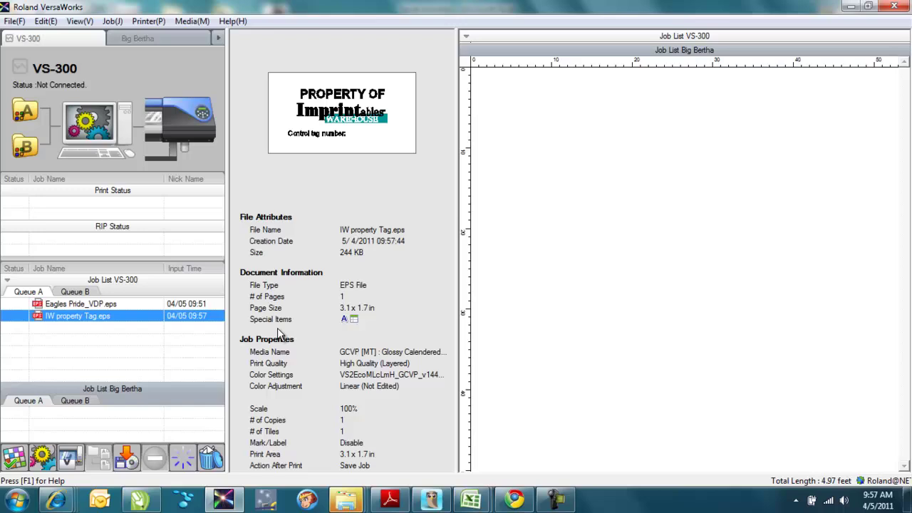
- Enable variable data on the property tag job and load the Serial numbers file
double_click(140, 314)
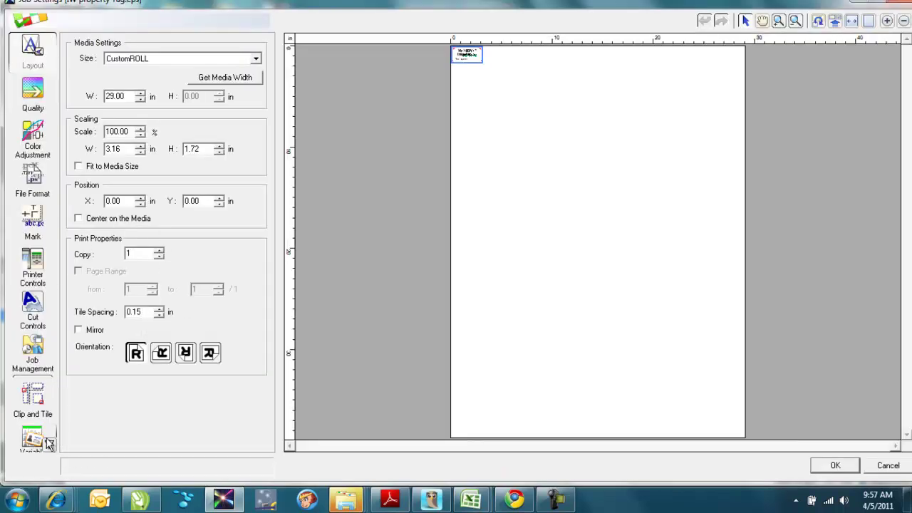
left_click(50, 447)
left_click(36, 437)
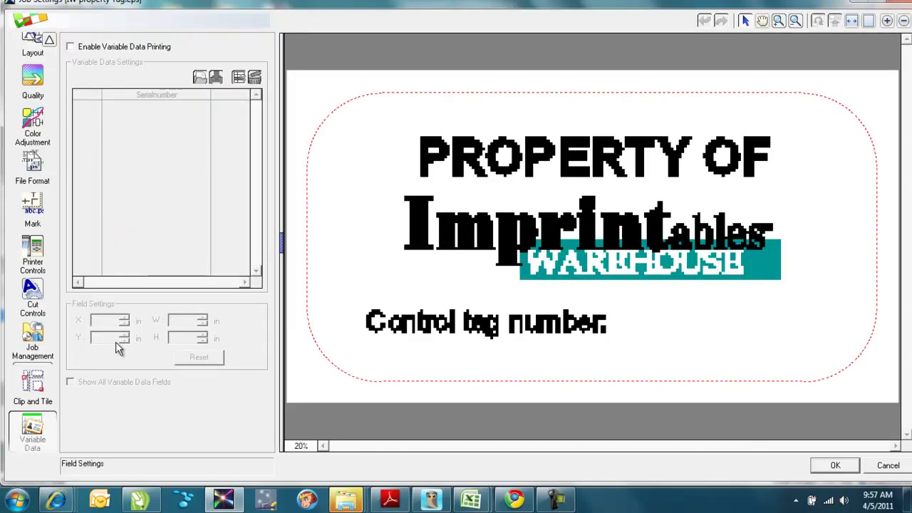
left_click(71, 47)
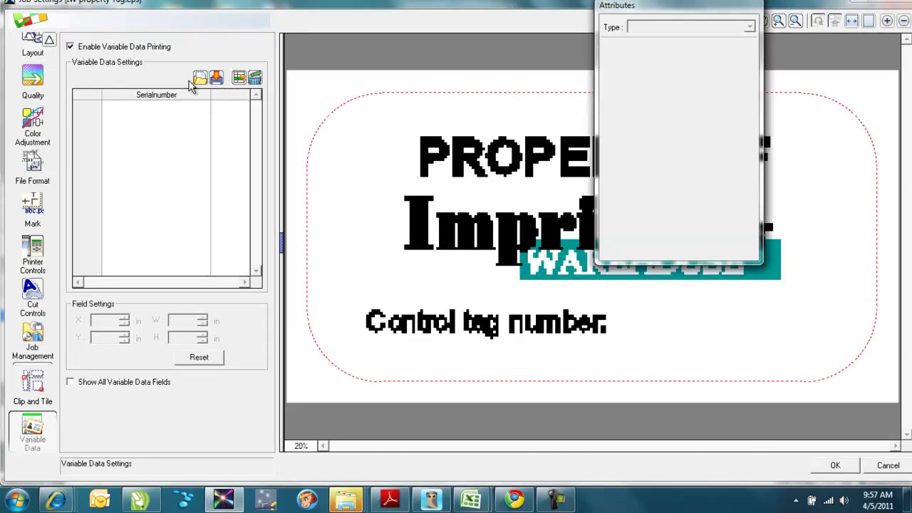
left_click(201, 79)
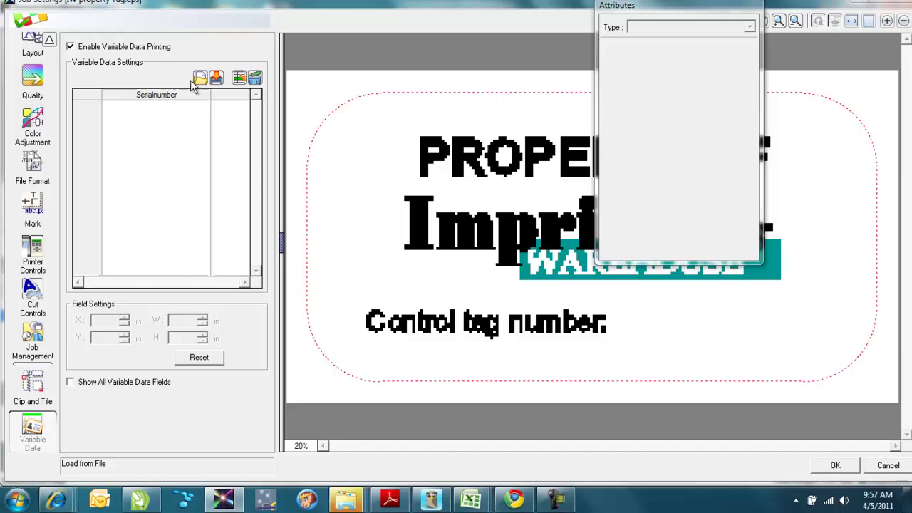
left_click_drag(446, 107, 434, 200)
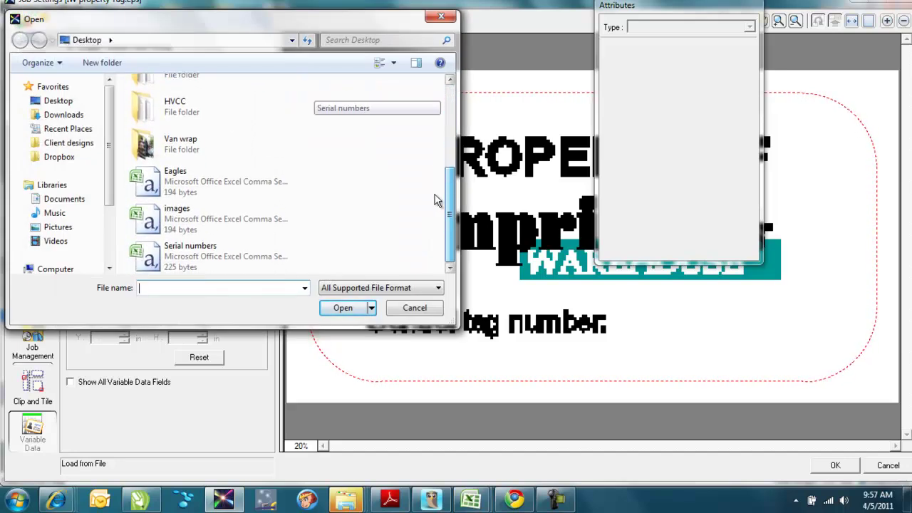
left_click(189, 262)
left_click(343, 308)
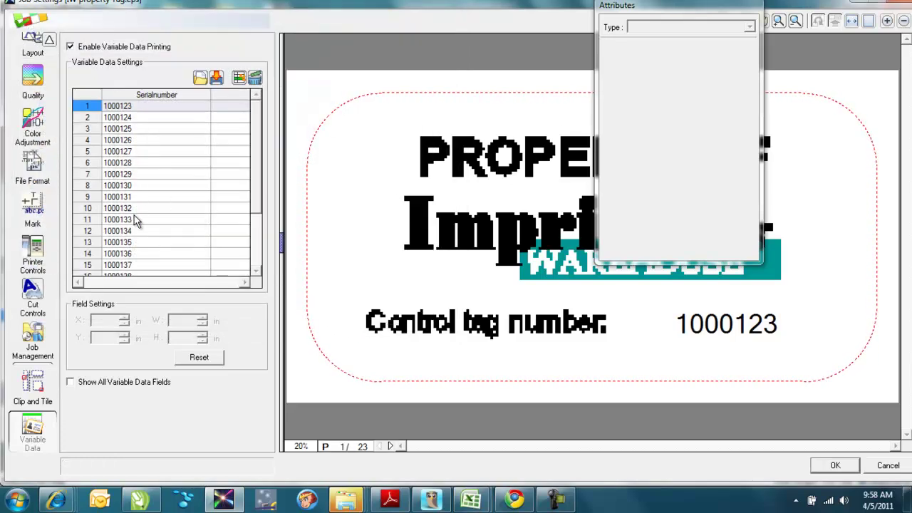
- Left-align the Serialnumber field
left_click(154, 93)
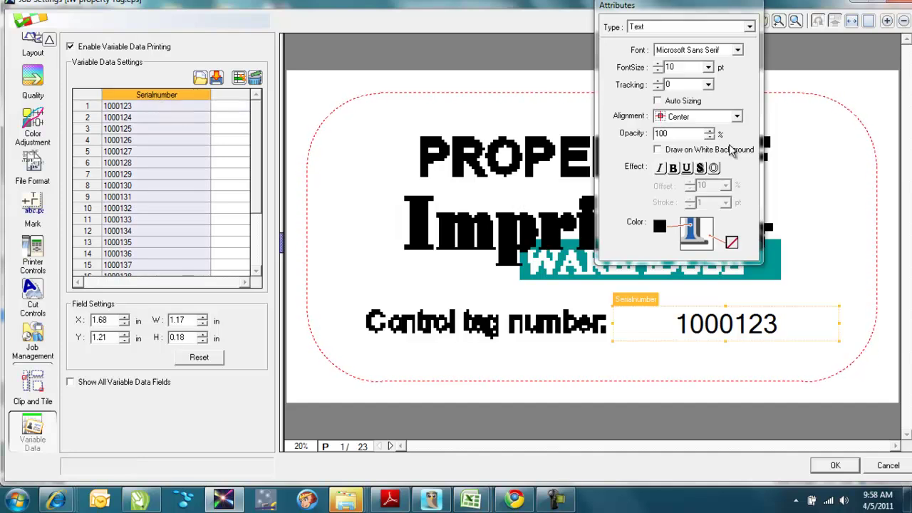
left_click(737, 116)
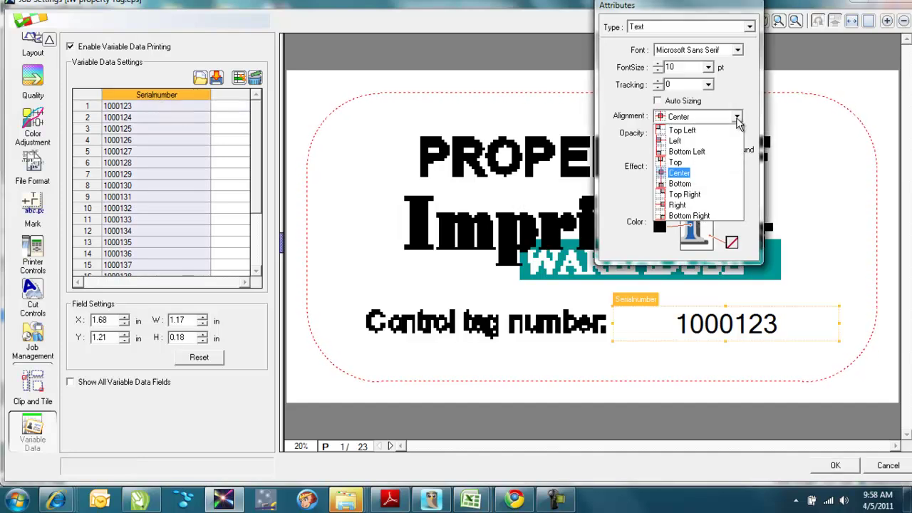
left_click(706, 142)
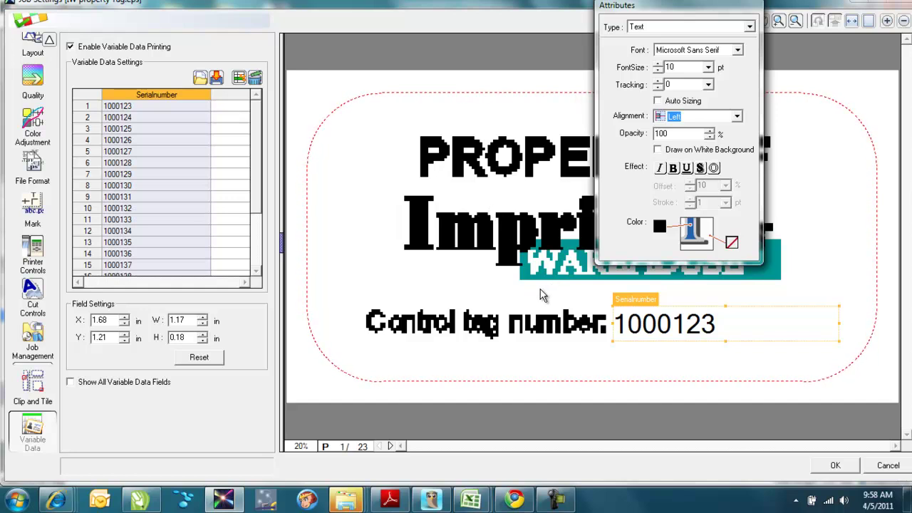
- Switch to the layout and zoom in on the first rows of tiled property tags
left_click(27, 50)
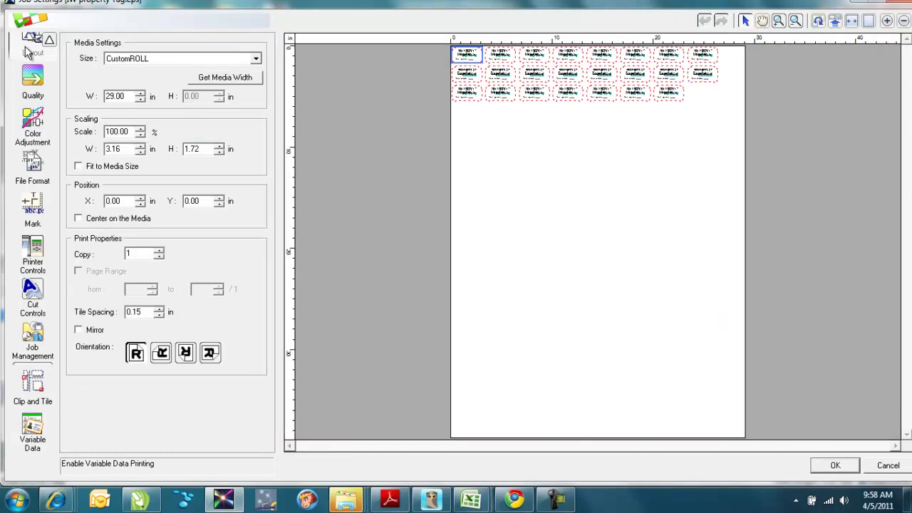
left_click(778, 22)
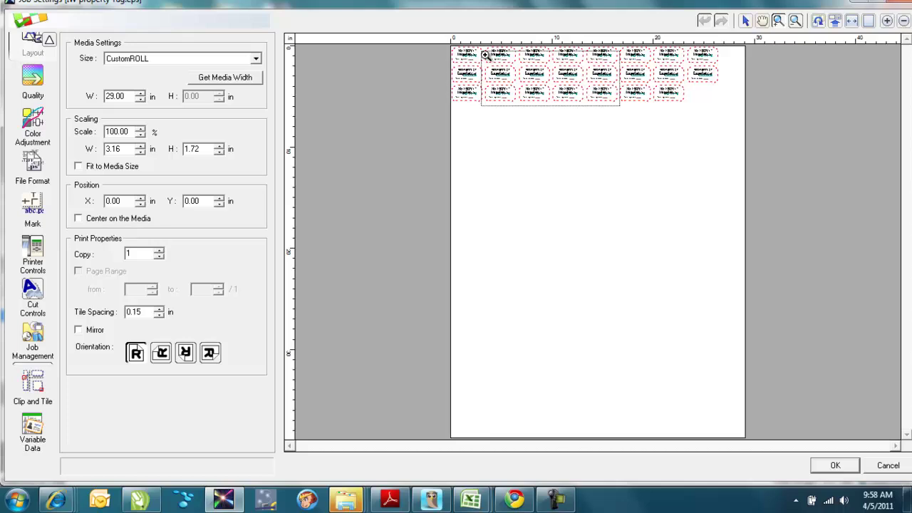
left_click_drag(485, 55, 486, 55)
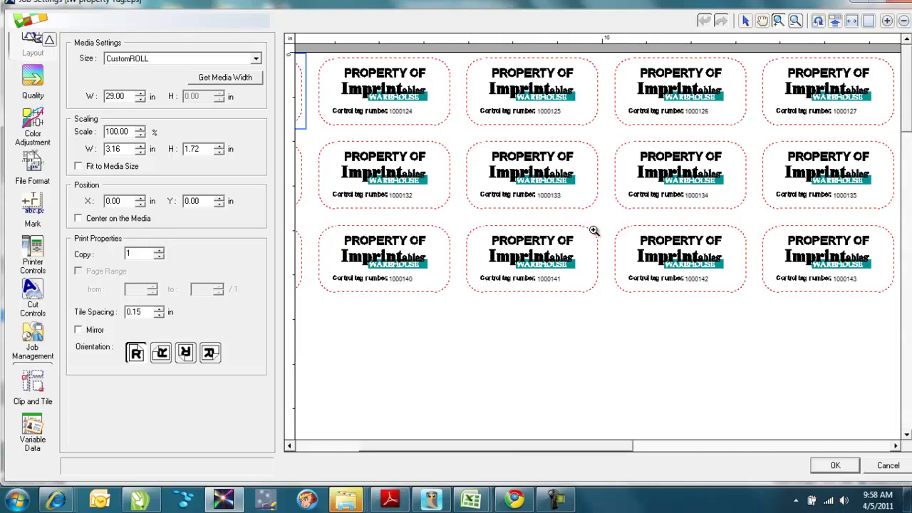